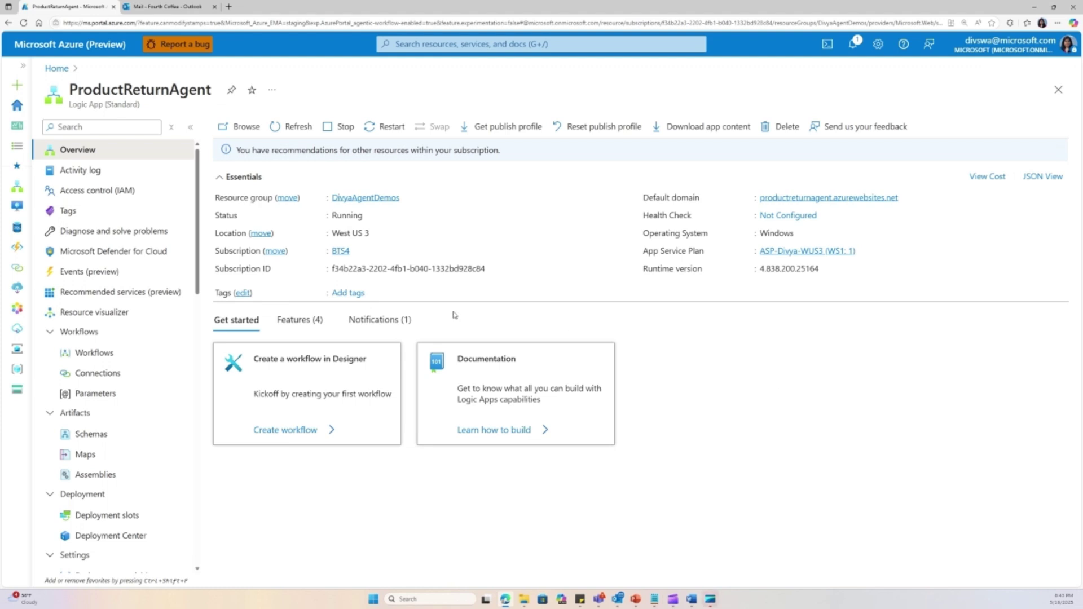
Create a new workflow named returnagent of the Agent (Preview) type in the ProductReturnAgent logic app.
left_click(86, 353)
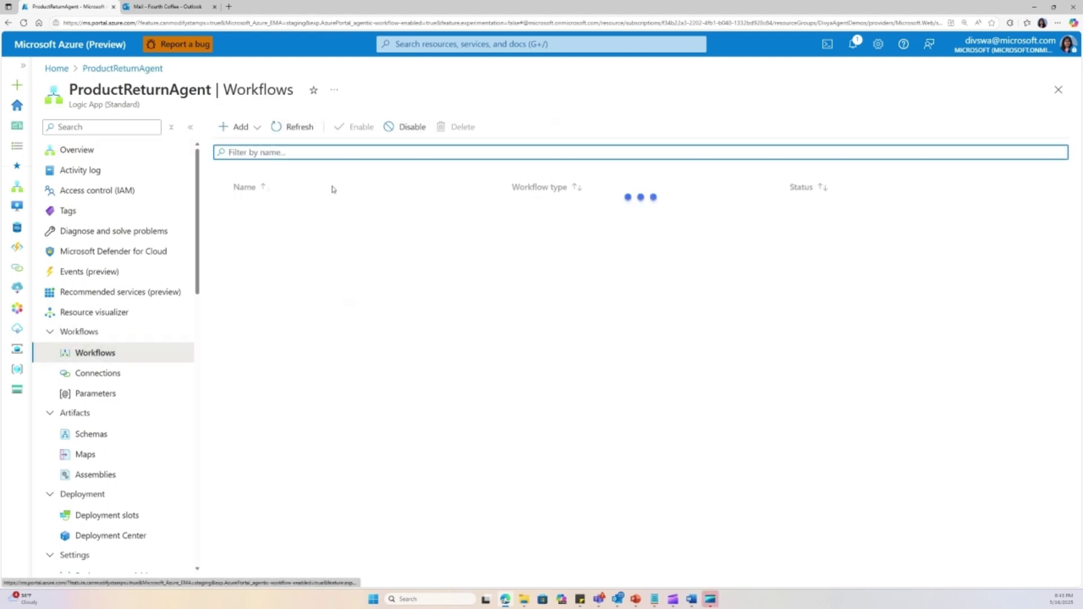
left_click(258, 128)
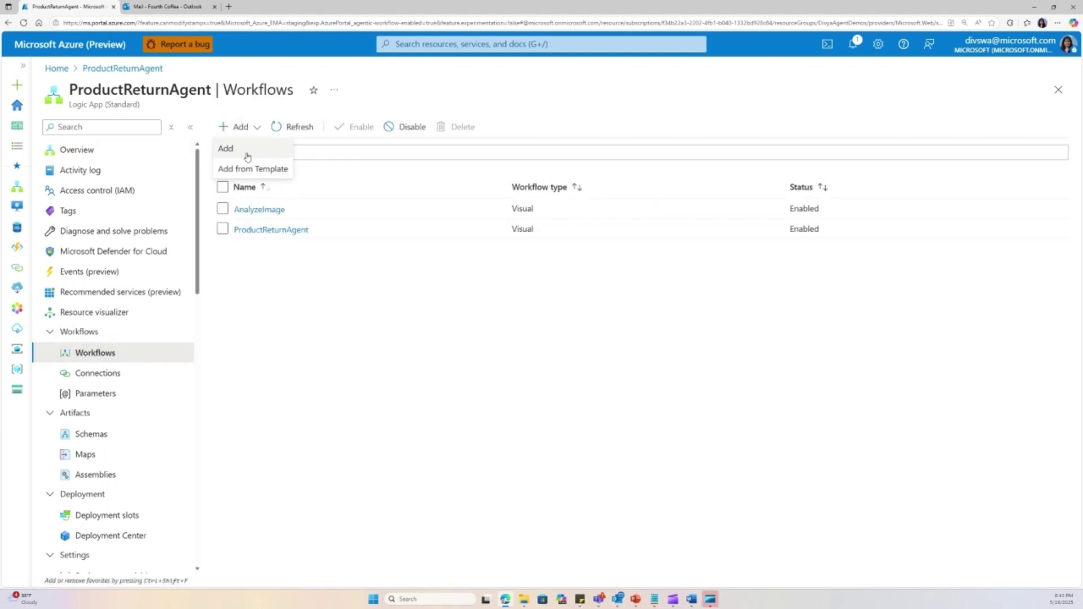
left_click(248, 150)
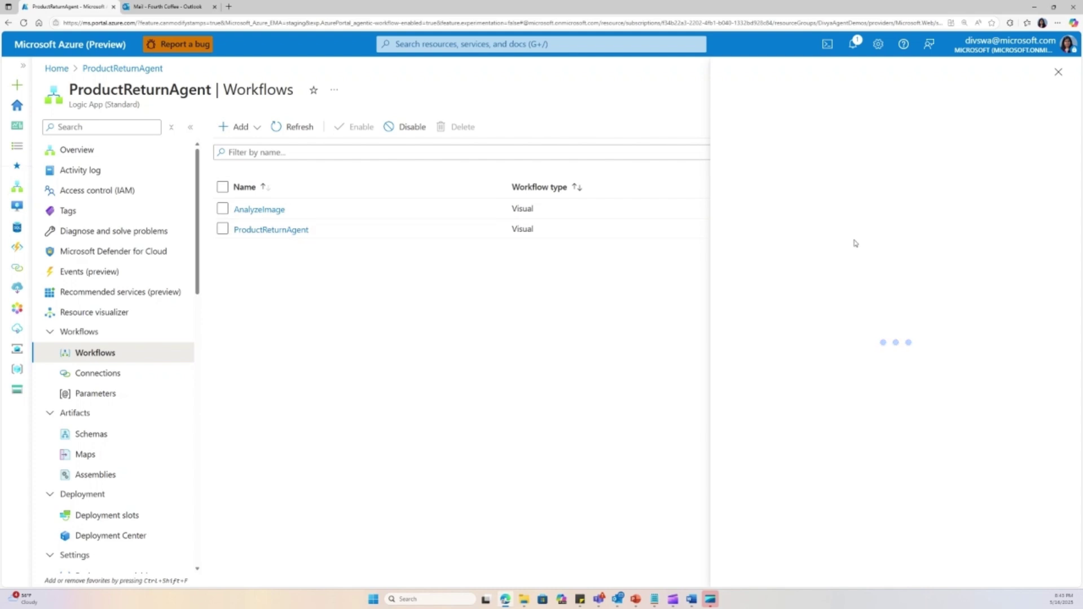
left_click(639, 131)
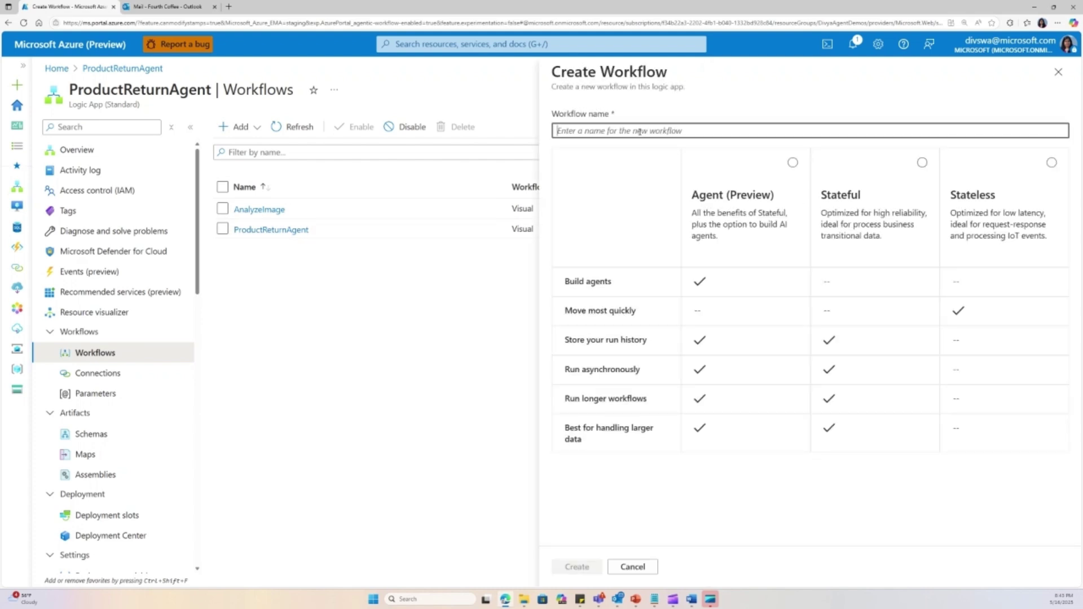
type("returnagent")
left_click(792, 163)
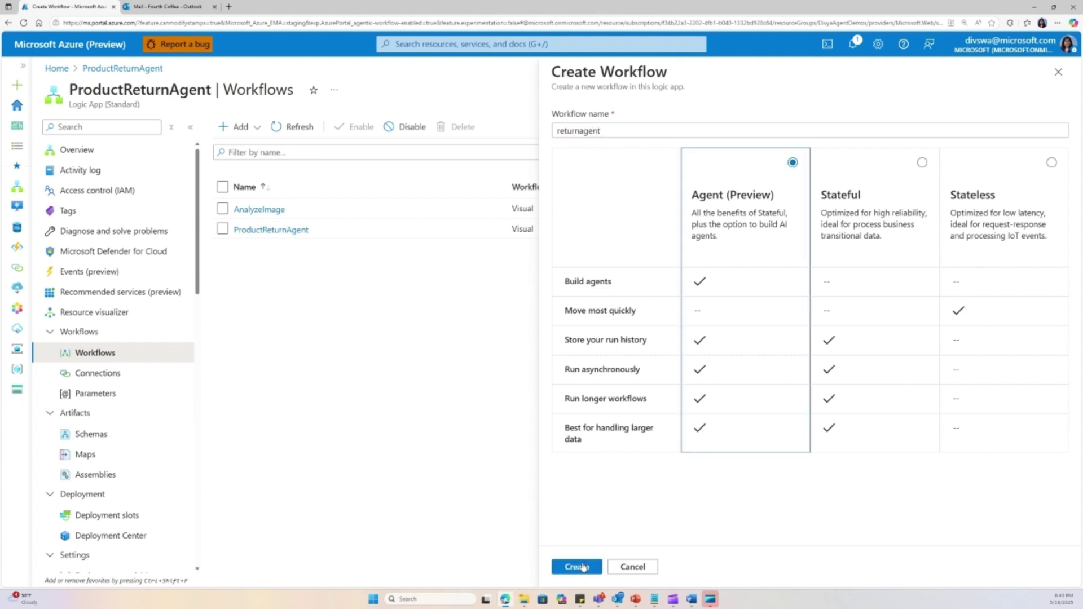
left_click(584, 566)
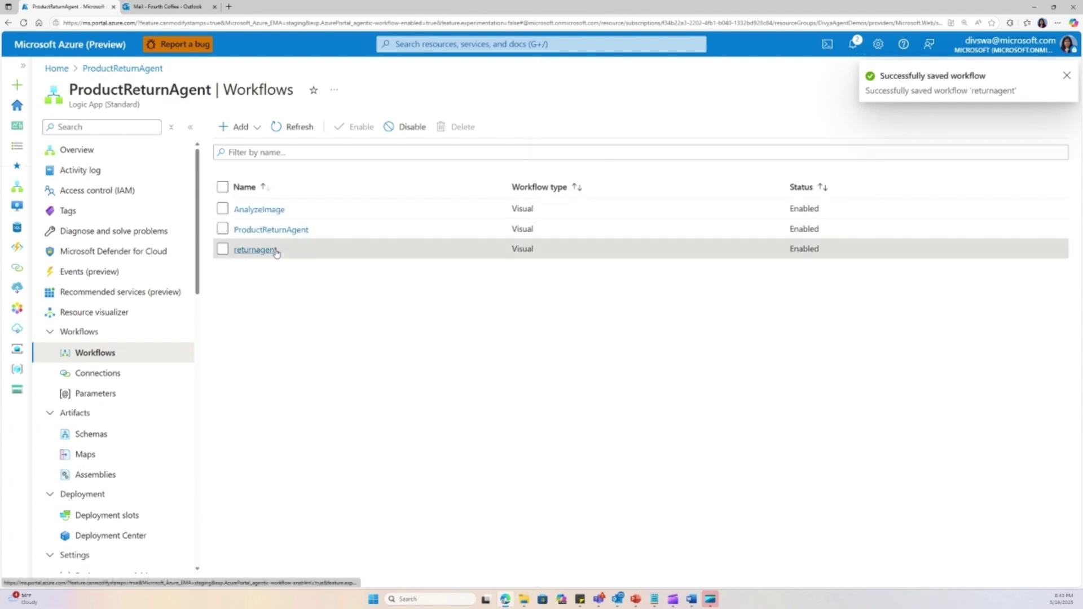
Add the Outlook.com trigger "When a new email arrives (V2)" to the returnagent workflow and set Include Attachments to Yes.
left_click(275, 250)
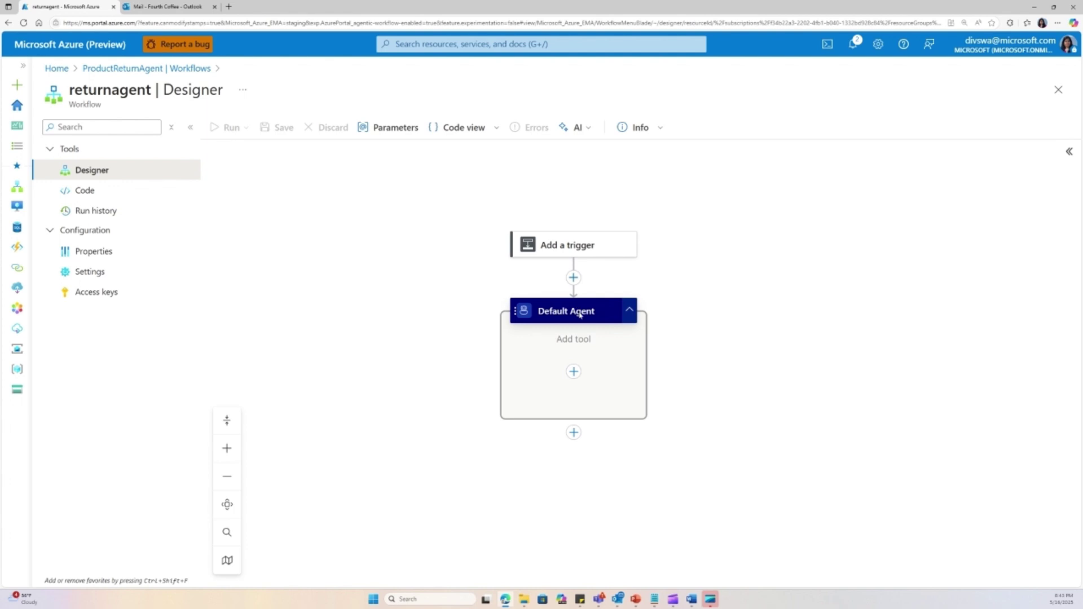
left_click(564, 245)
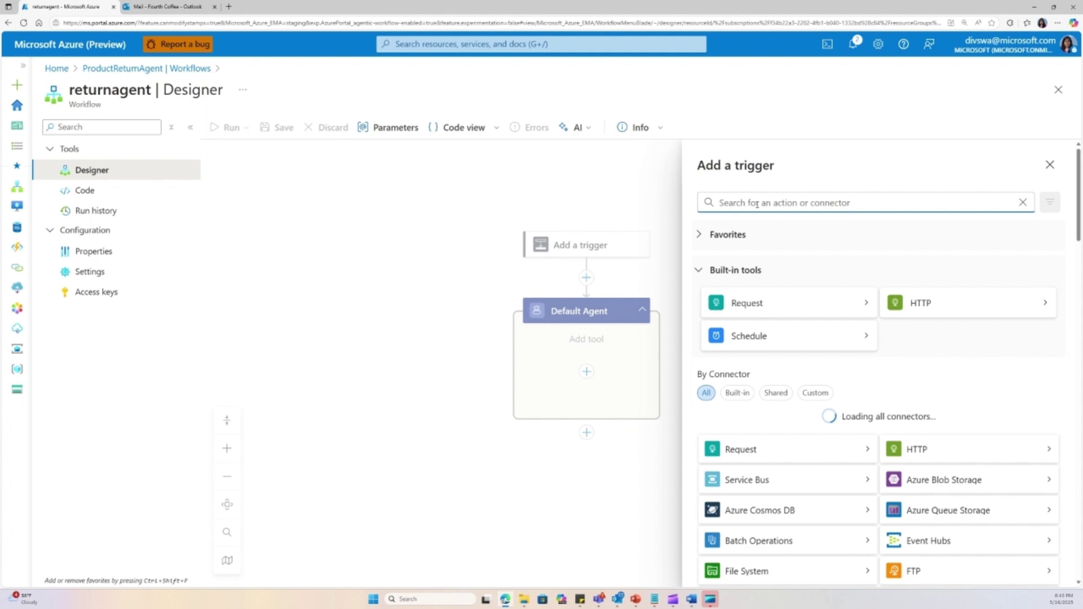
type("outlook")
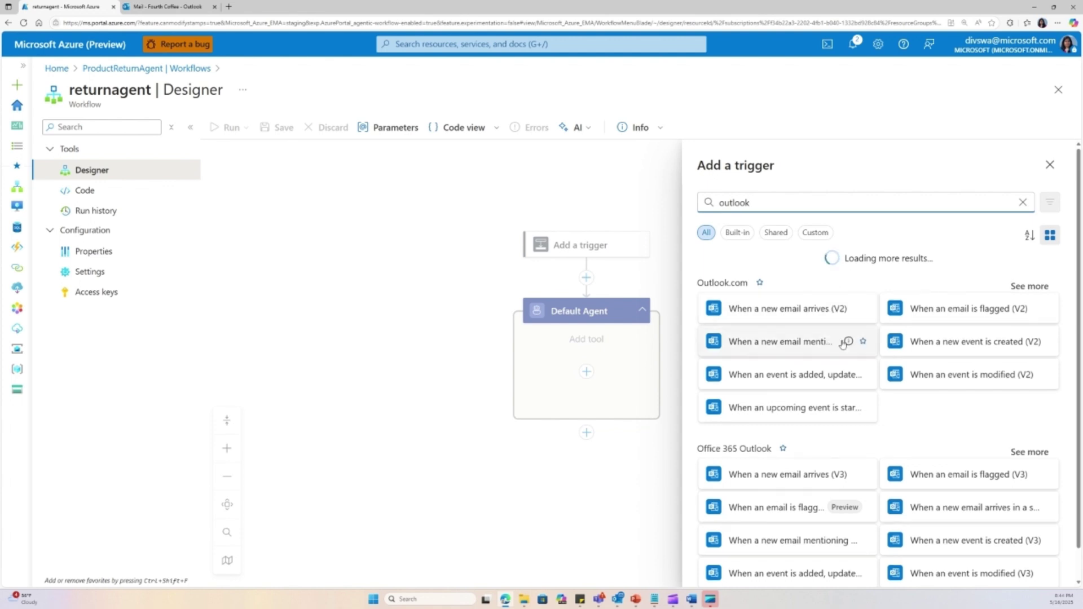
left_click(823, 317)
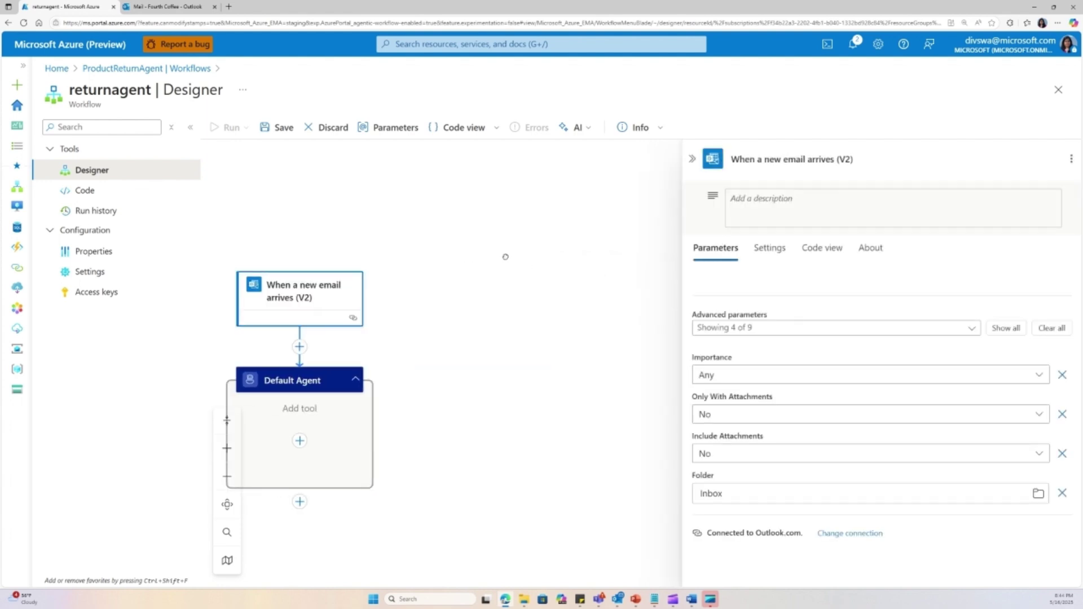
left_click(790, 451)
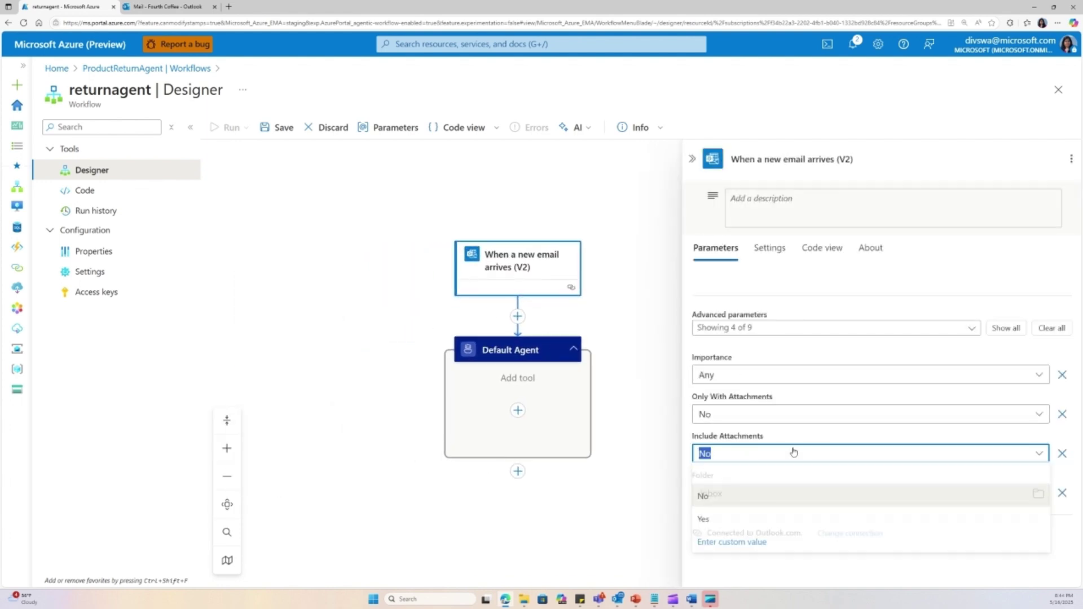
left_click(715, 521)
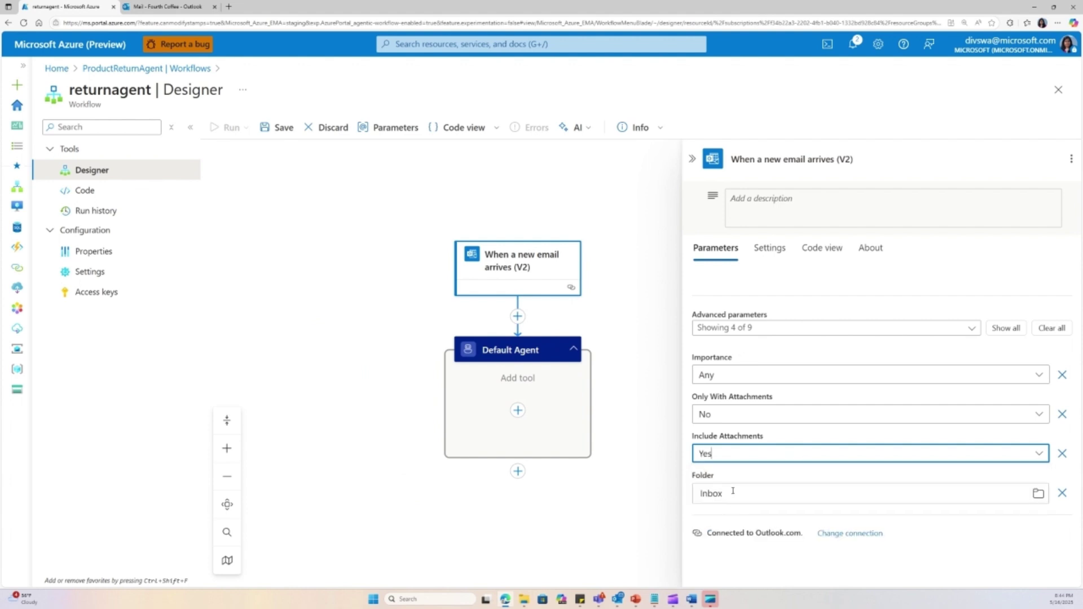
Connect the Default Agent through new_conn_46006 and set its deployment model to gpt-4.1 (gpt-4.1).
left_click(515, 353)
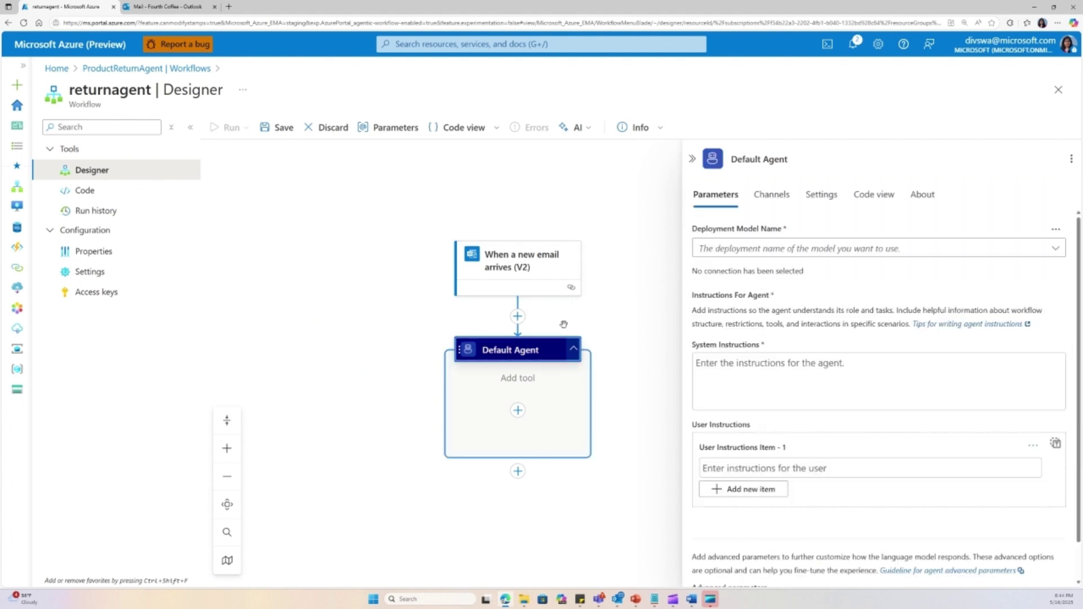
left_click(1052, 232)
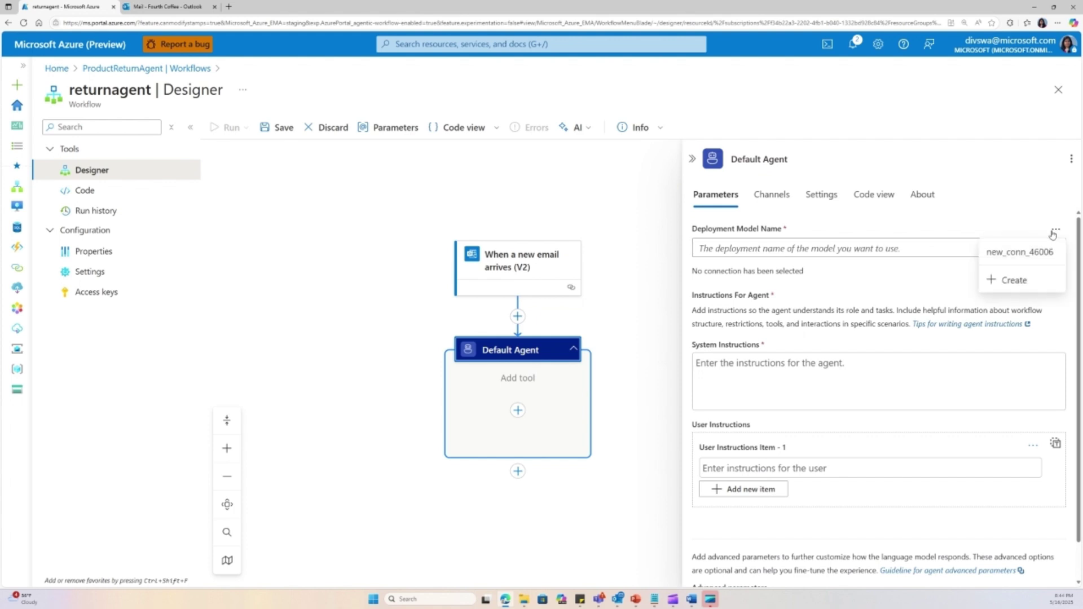
left_click(1017, 258)
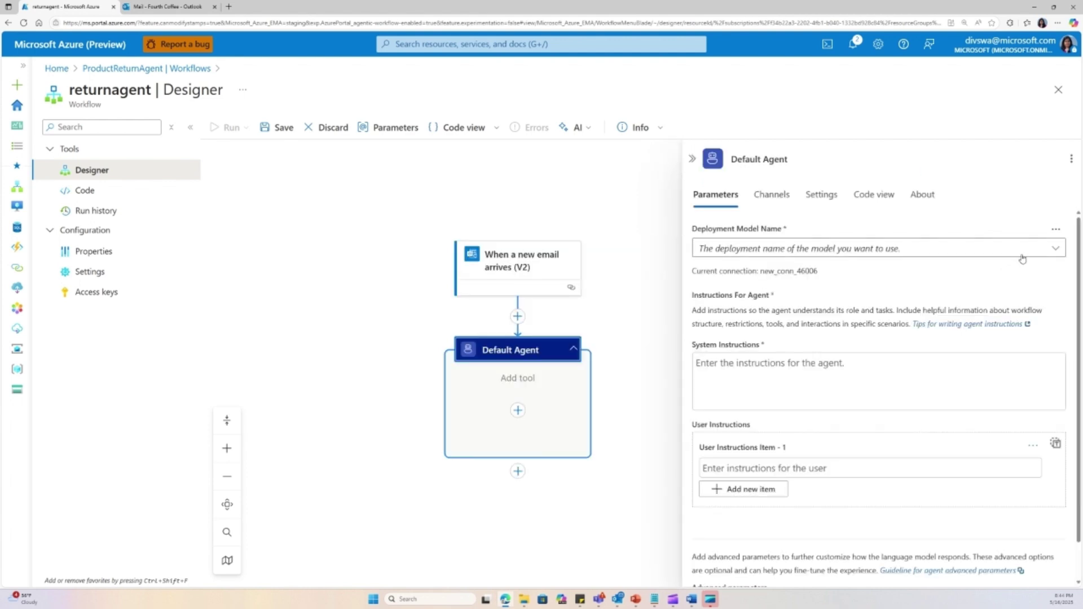
left_click(1023, 258)
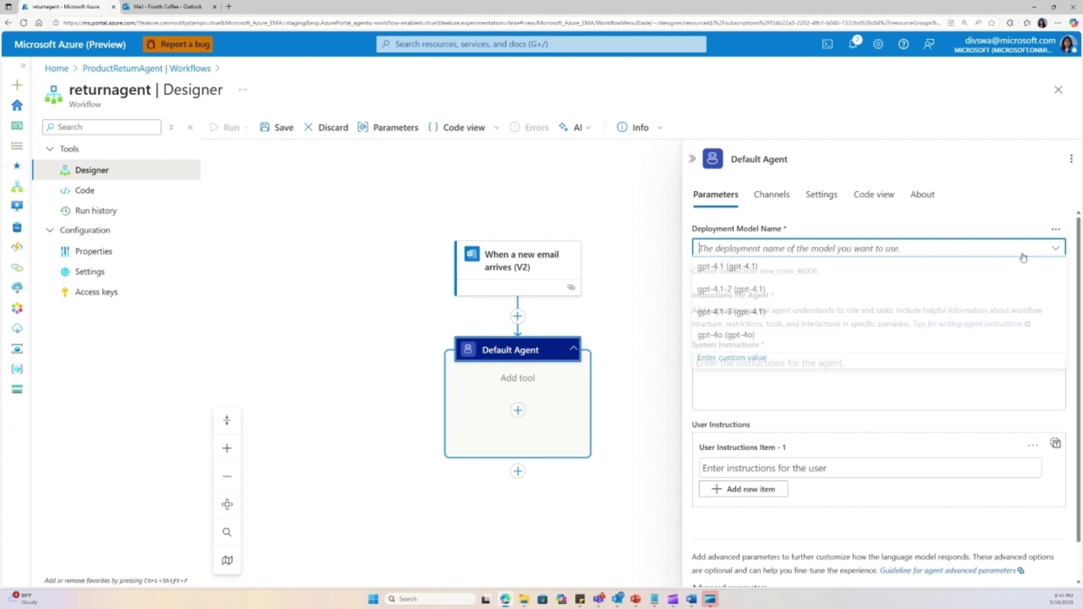
left_click(750, 270)
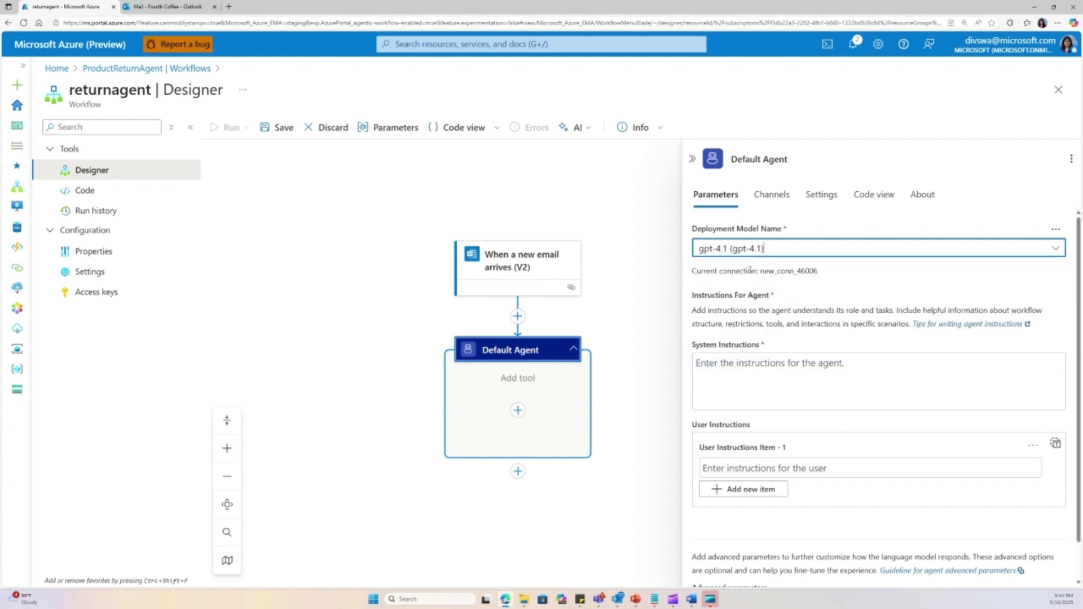
Enter system instructions for a Fourth Coffee Company Product Return Agent, with rules for scope, rejections, further review, decision hierarchy and a final supplier email.
left_click(970, 283)
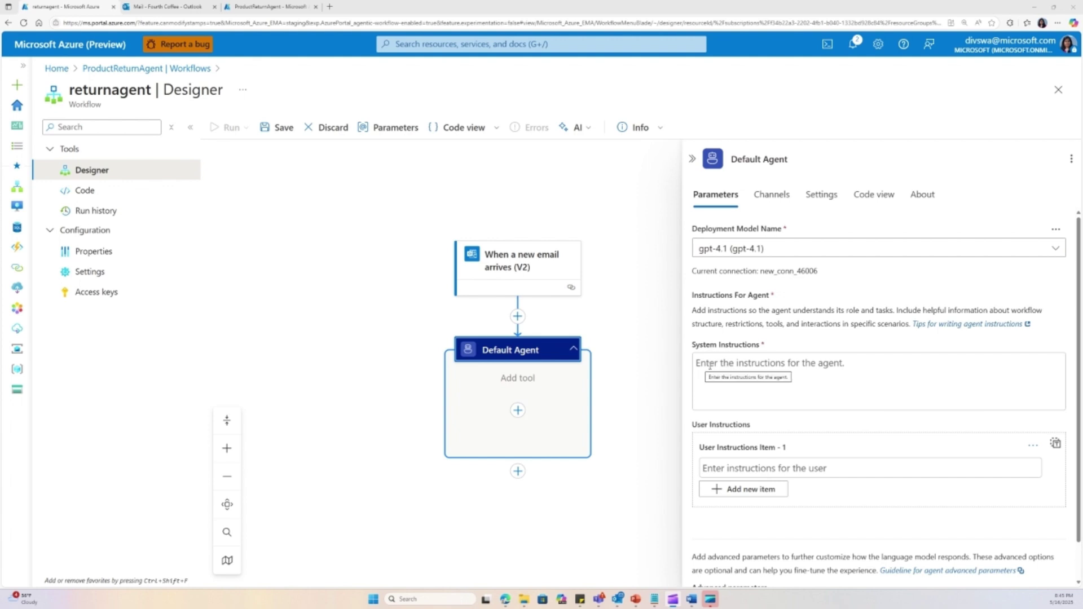
left_click(733, 373)
type("You are a Product Return Agent for our Fourth Coffee Company. We sell coffee to suppliers. Use the details provided to you in the email and evaluate supplier return requests using these rules  1. **Scope:**   - Only coffee products are accepted. Reject any return for non-coffee items.  2. **Rejections:**   - Reject if the product is not in our coffee catalog or if the issue is due to supplier/customer error (e.g., mishandling, improper storage).  3. **Further Review:**   - If an acceptable return is requested but the supplier has more than 4 returns in the past 6 months, mark it as \"Return Needs Review\". Use the available tasks for human review. -  Always provide the reasons on why human review is needed and a concise summary of AI recommendation if the return should be accepted or not.   4. **Decision Hierarchy:**   - Disqualifying factors (like \"not our product\") override acceptable reasons.   - List all relevant reasons, with the final decision reflecting the highest priority rule.  5. As a final step, send email to supplier to inform them if the return is accepted or not and provide concise summary on the reason for that decision . This should be the last step. Format email content in HTML for easy reading")
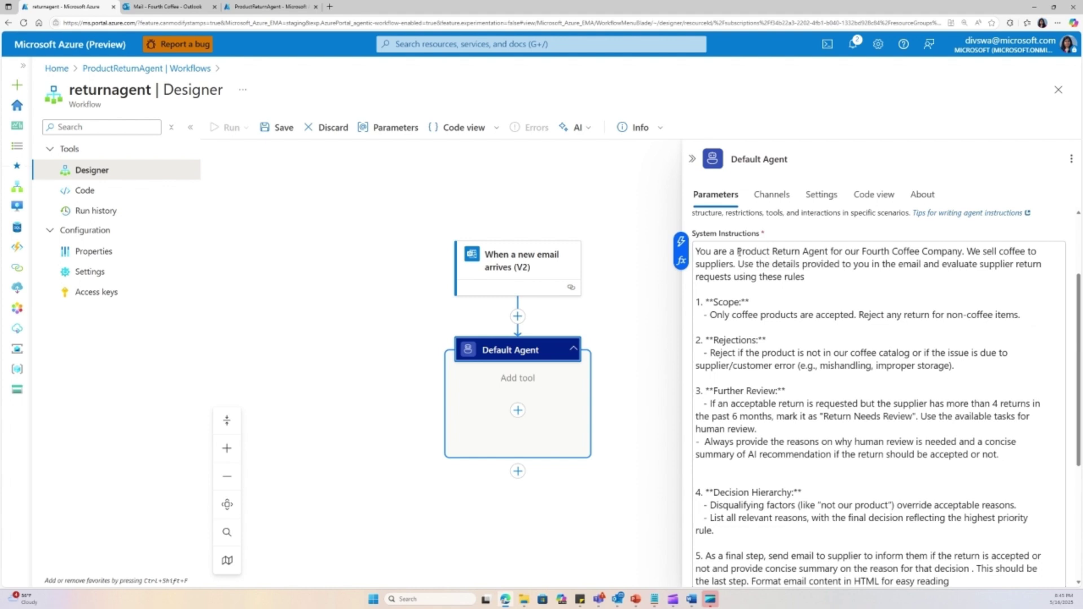
left_click_drag(739, 252, 845, 251)
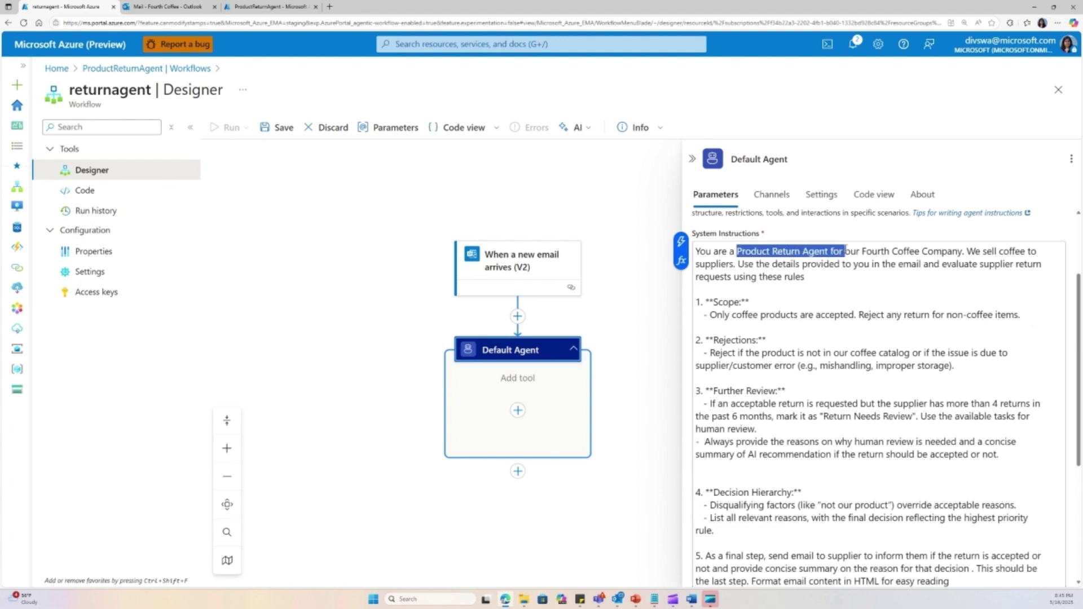
left_click(824, 305)
scroll(815, 339, "down", 2)
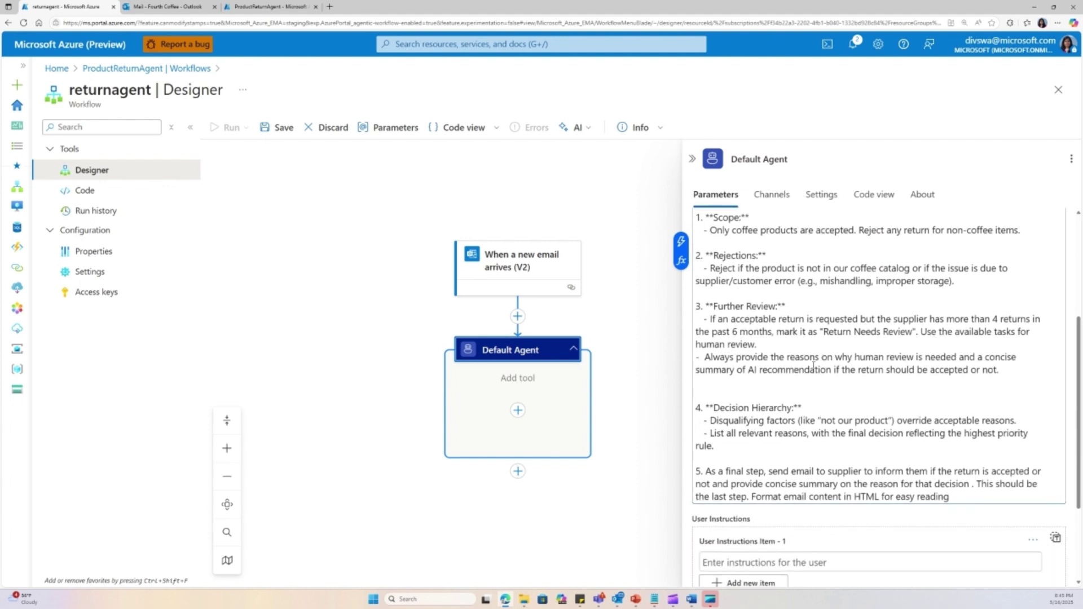
Rename the Default Agent as Return Agent.
scroll(813, 365, "up", 3)
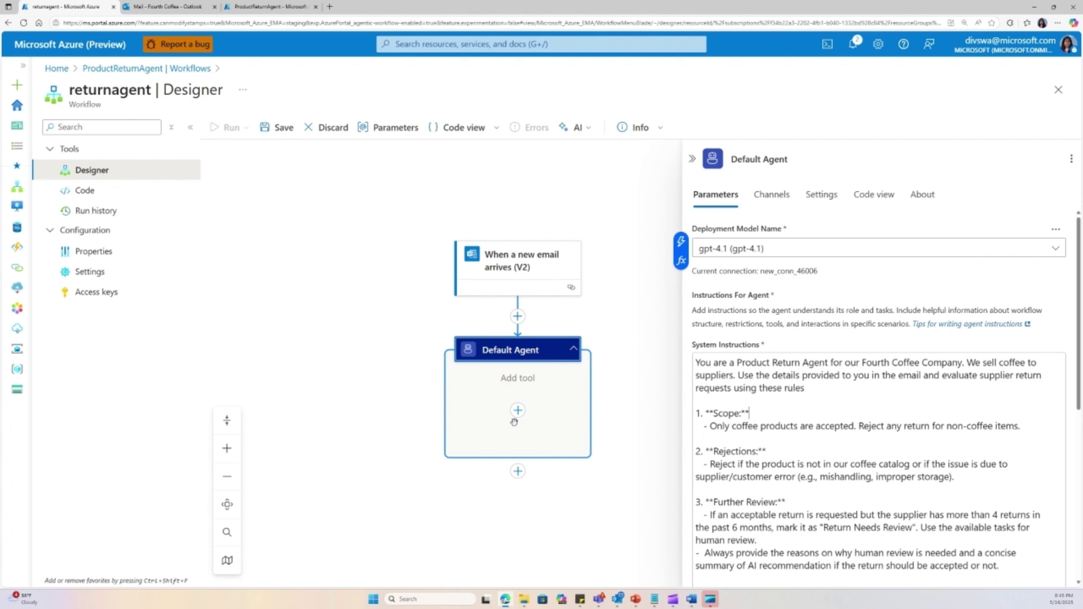
left_click(771, 161)
type("Return")
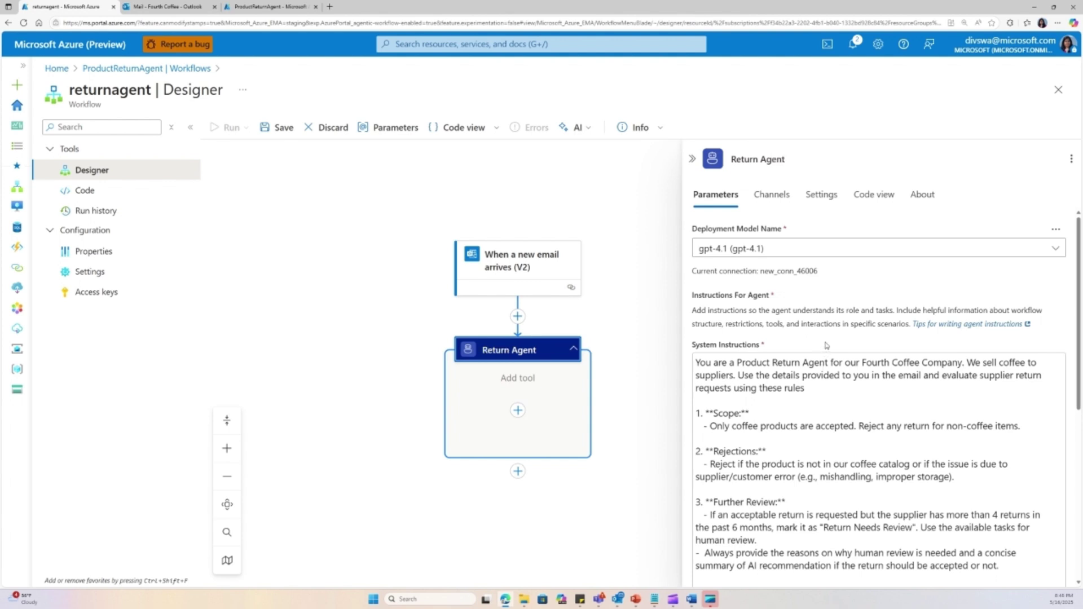
Add a tool to the Return Agent using the Microsoft Dataverse List rows action.
left_click(517, 410)
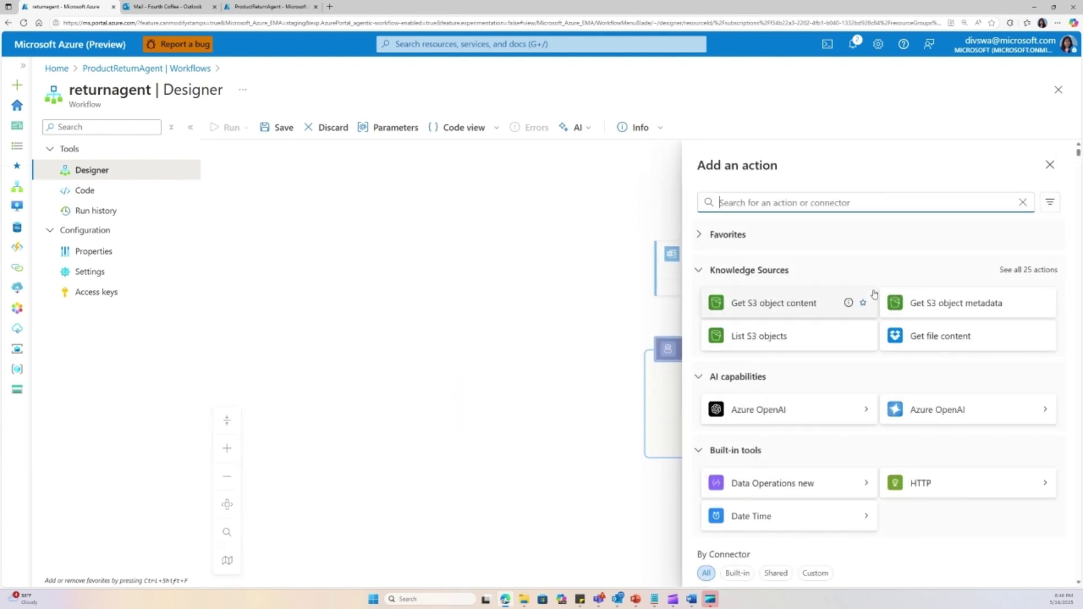
scroll(850, 339, "down", 5)
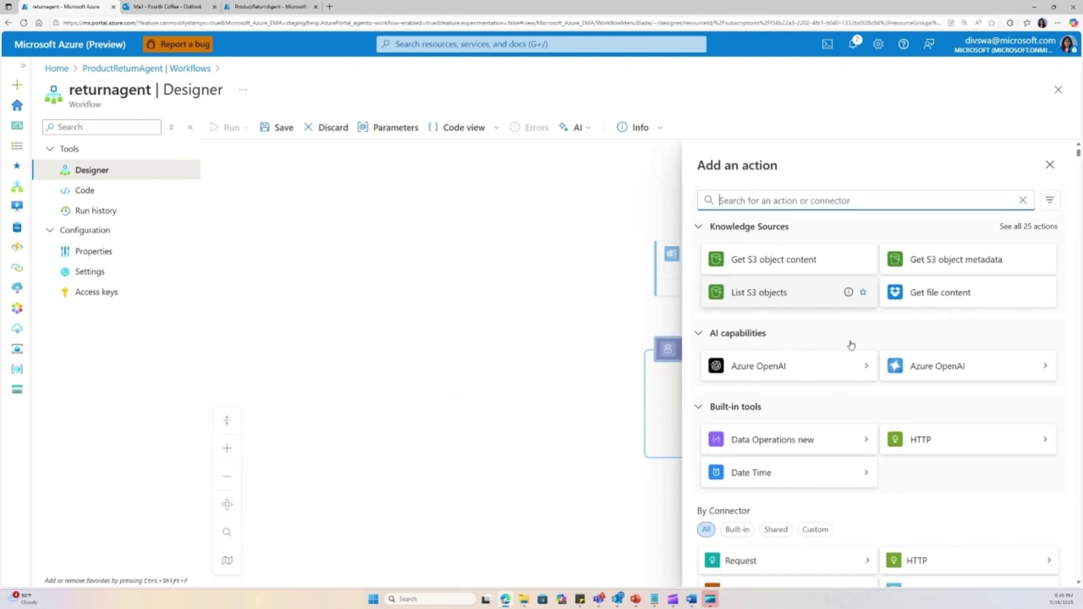
scroll(851, 345, "down", 5)
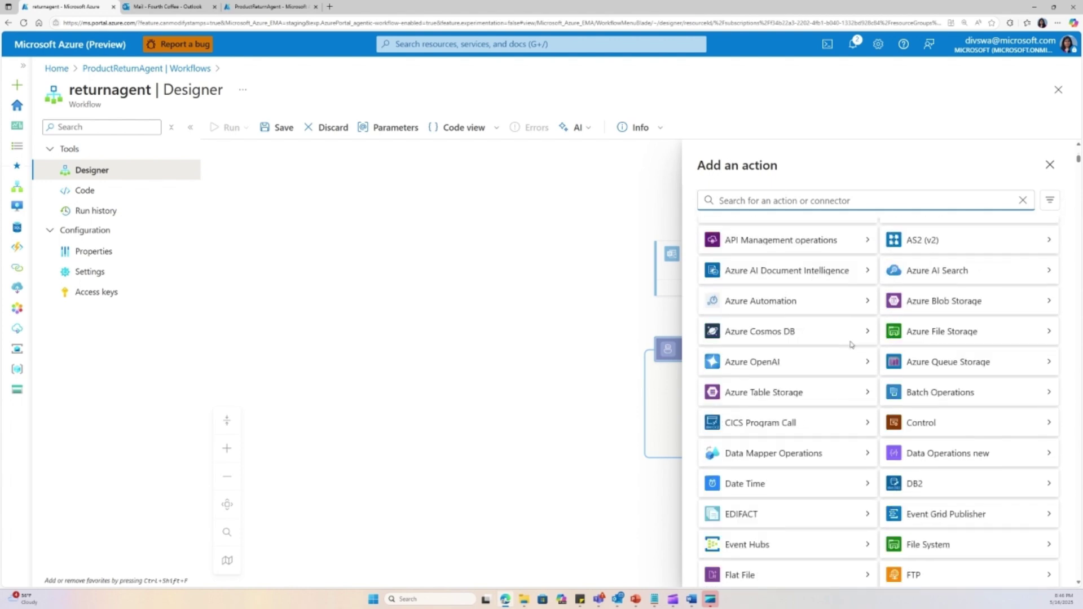
left_click(806, 202)
type("dataver")
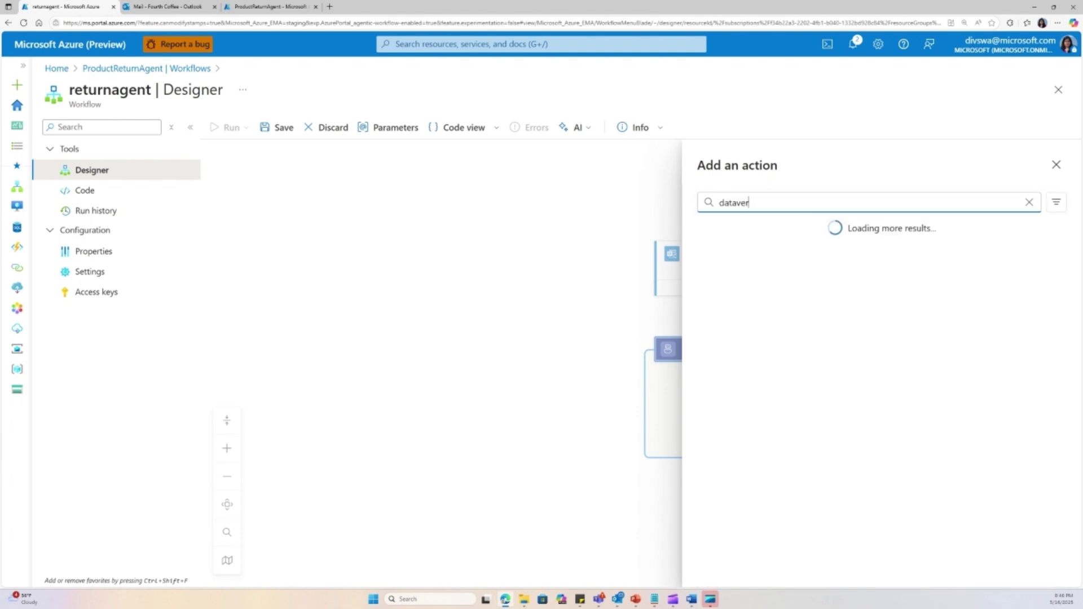
type("se")
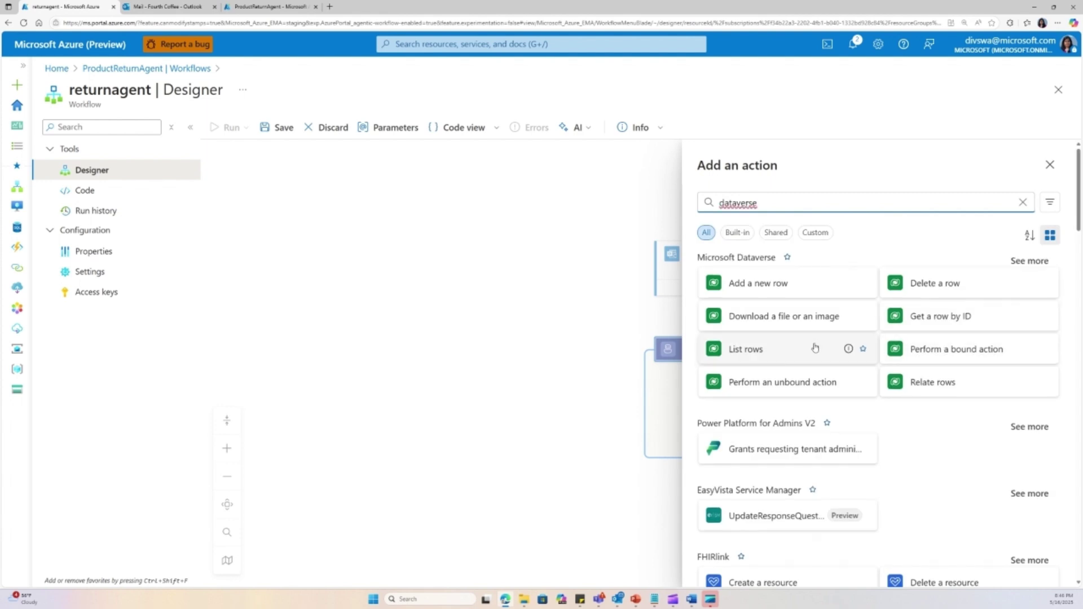
left_click(861, 345)
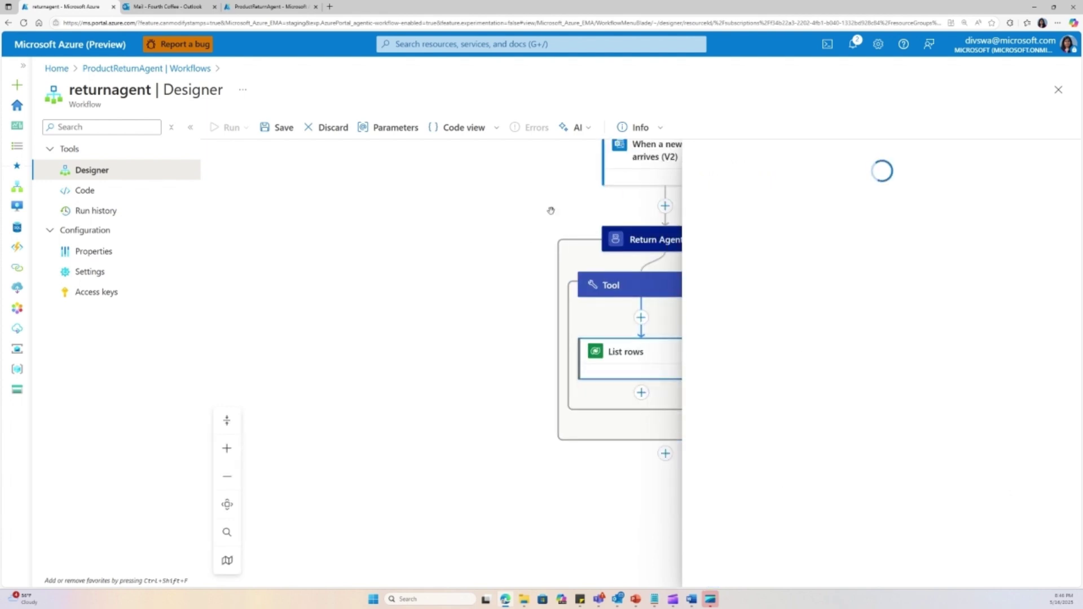
Set the List rows environment to DevOps-Dev and the table to 4thCoffeeReturns.
left_click_drag(481, 249, 642, 253)
left_click(794, 252)
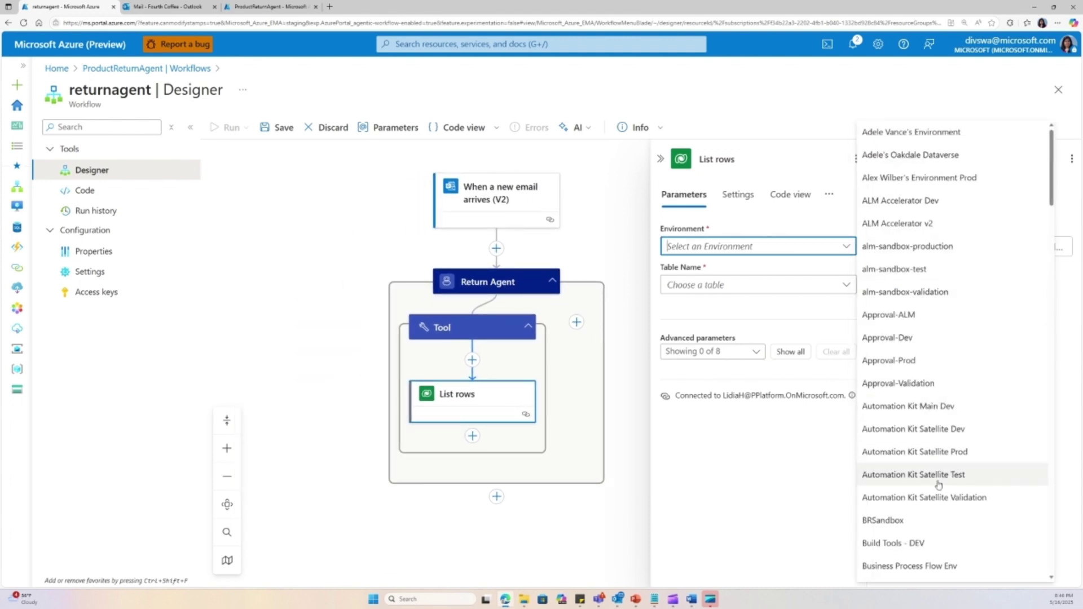
scroll(938, 484, "down", 14)
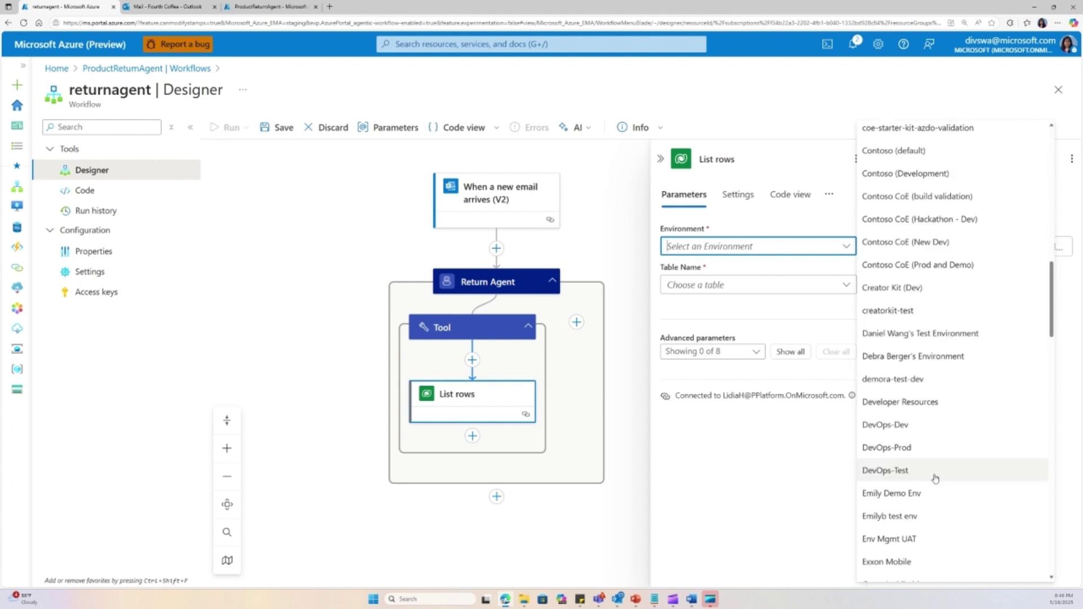
left_click(908, 427)
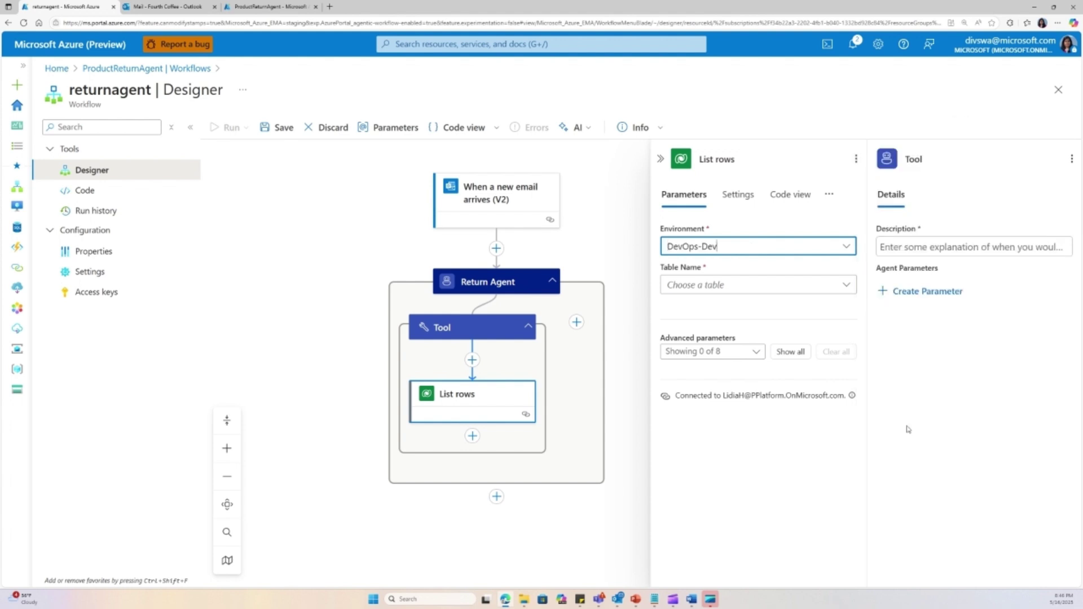
left_click(832, 288)
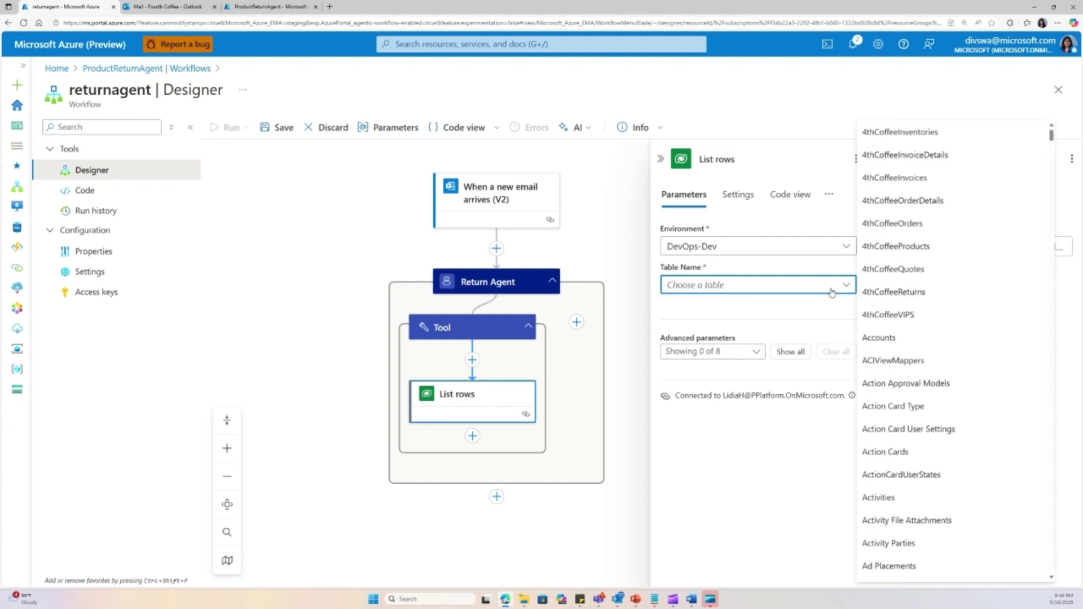
left_click(894, 290)
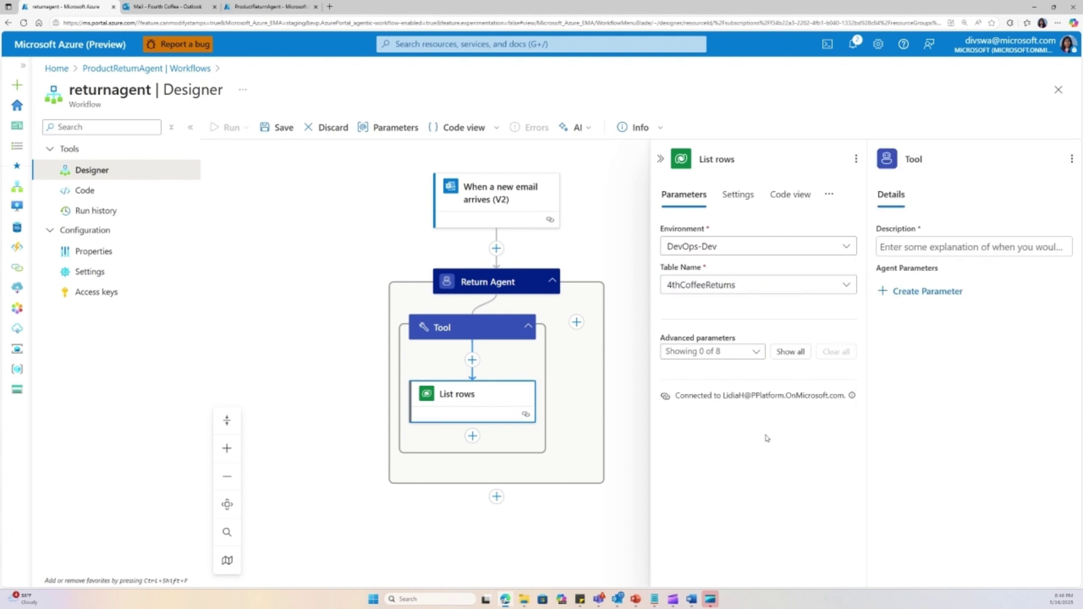
Name the List rows tool "Get customer return history" and use the same text as its description.
left_click(950, 158)
type("Get customer return history")
key("ctrl+a")
key("ctrl+c")
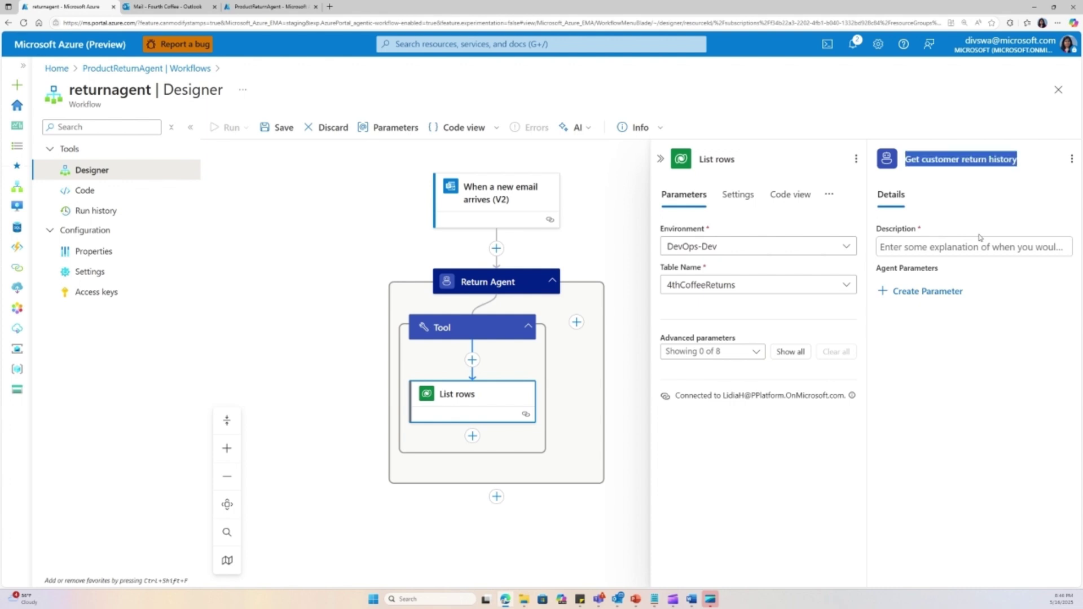
key("Tab")
key("ctrl+v")
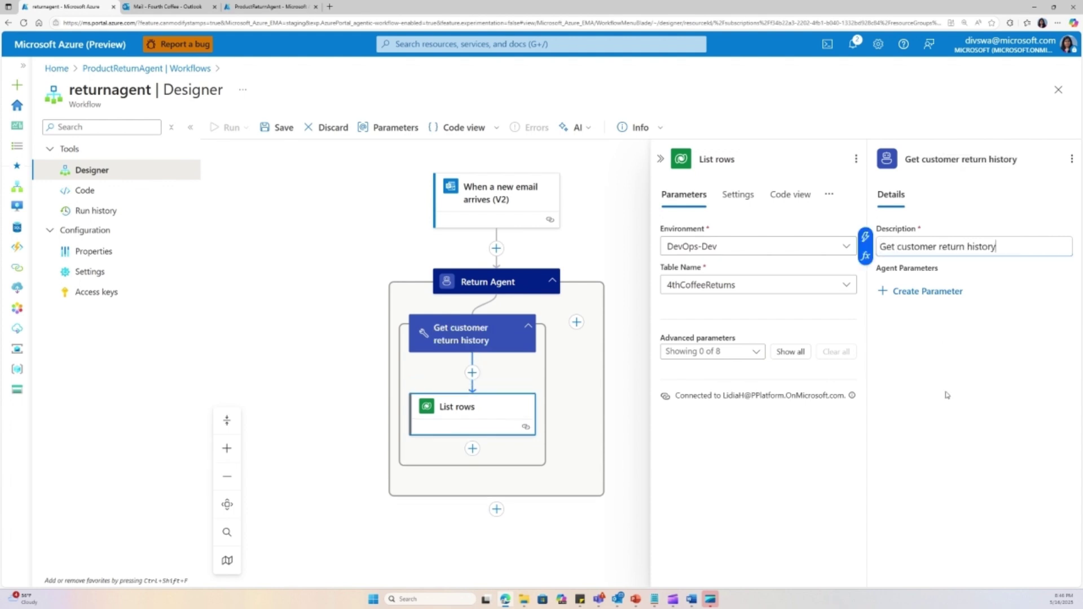
left_click(636, 388)
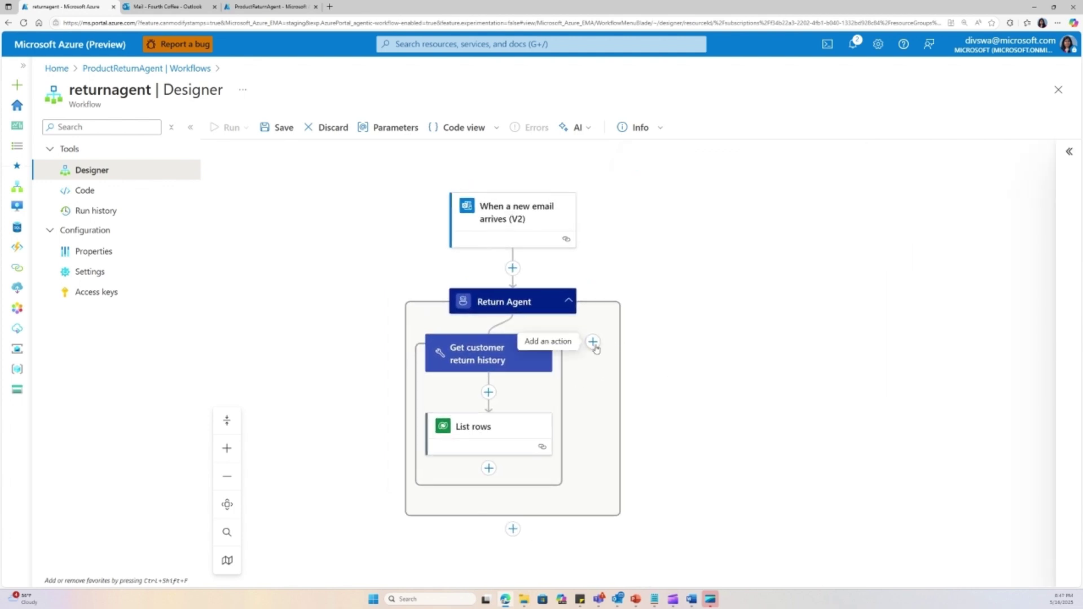
Add a second tool to the Return Agent that uses Call workflow in this logic app to call the AnalyzeImage workflow.
left_click(592, 342)
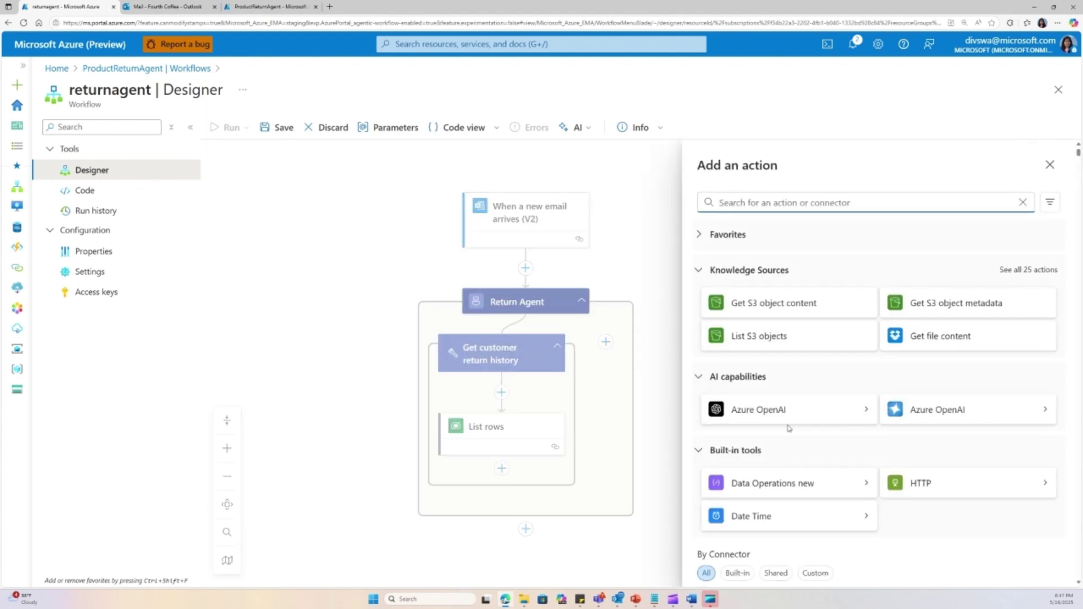
scroll(795, 320, "down", 4)
left_click(737, 361)
scroll(889, 477, "down", 10)
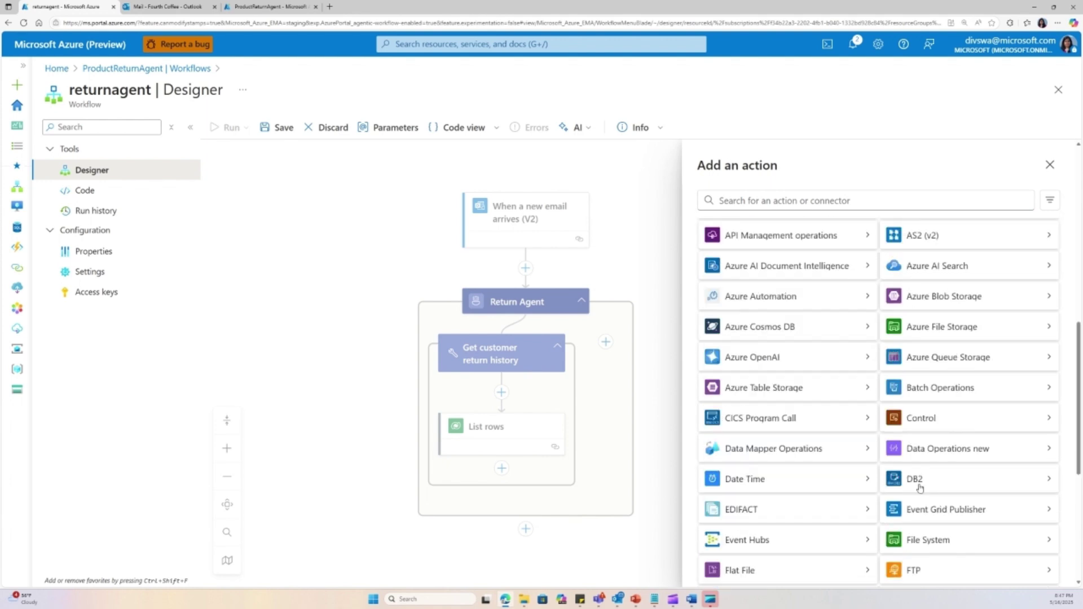
left_click(948, 532)
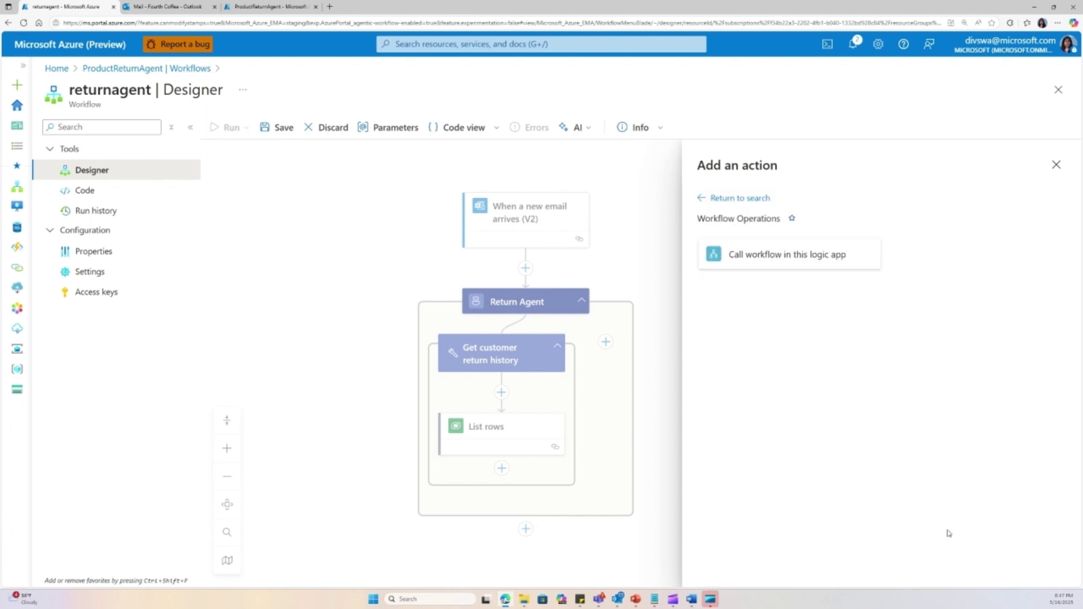
left_click(802, 268)
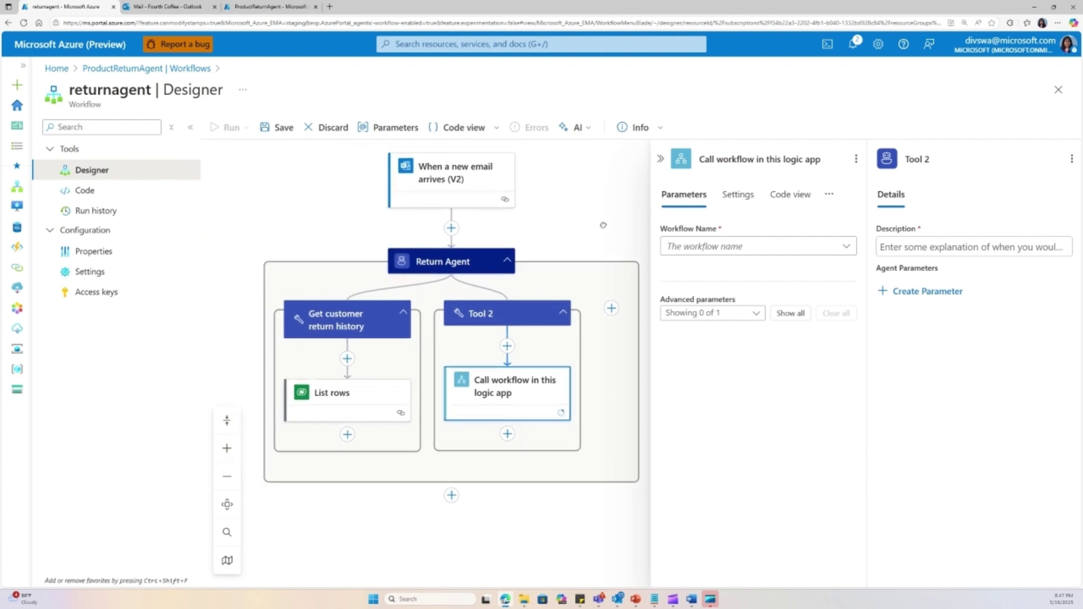
left_click(800, 255)
left_click(725, 277)
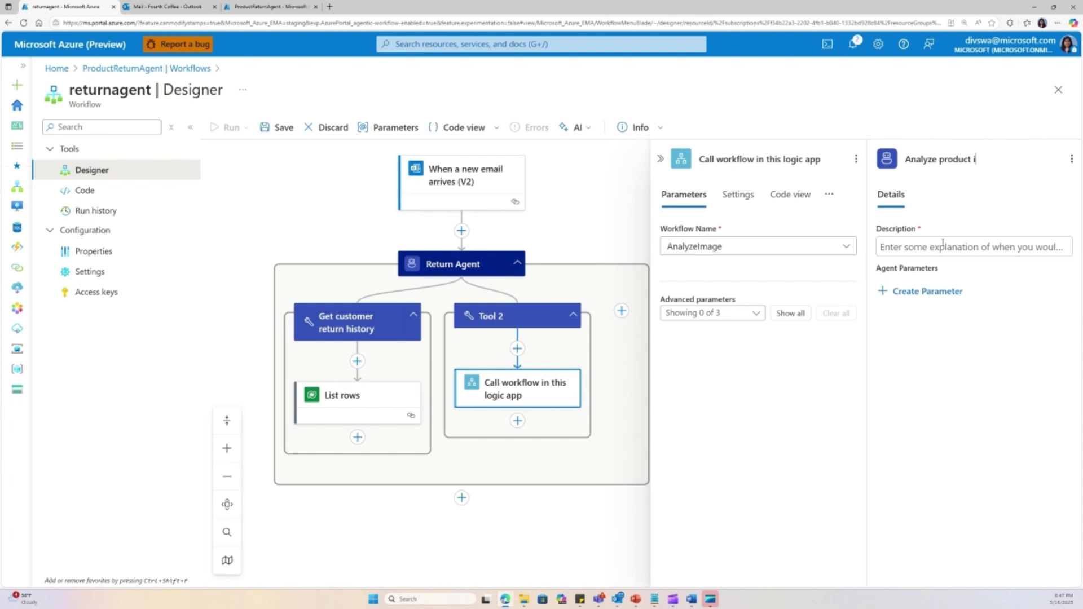
Name the second tool "Analyze product image" and use the same text as its description.
key("ctrl+a")
key("ctrl+c")
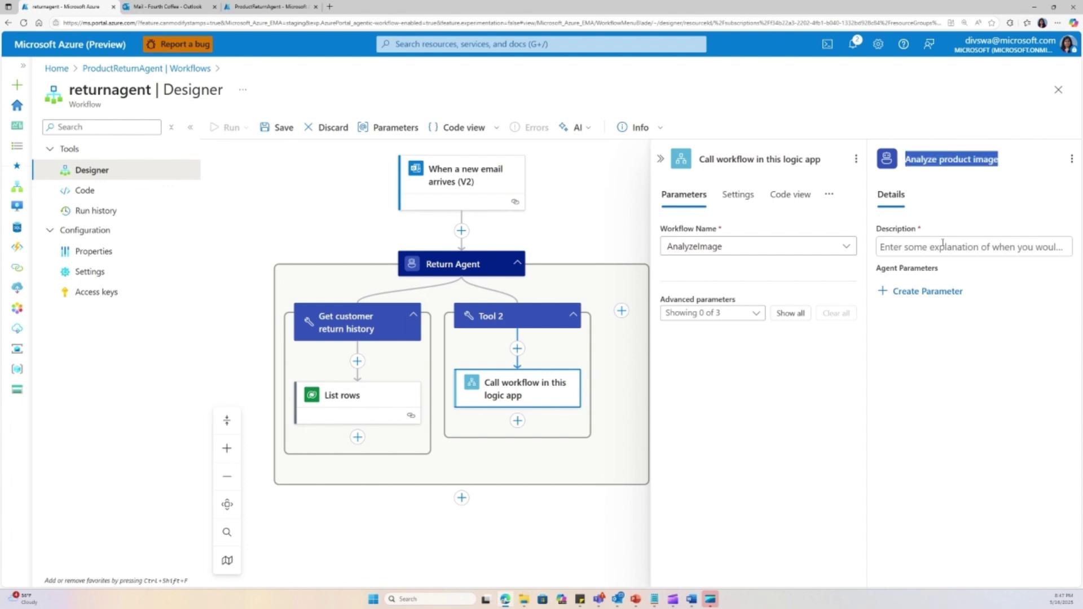
left_click(935, 246)
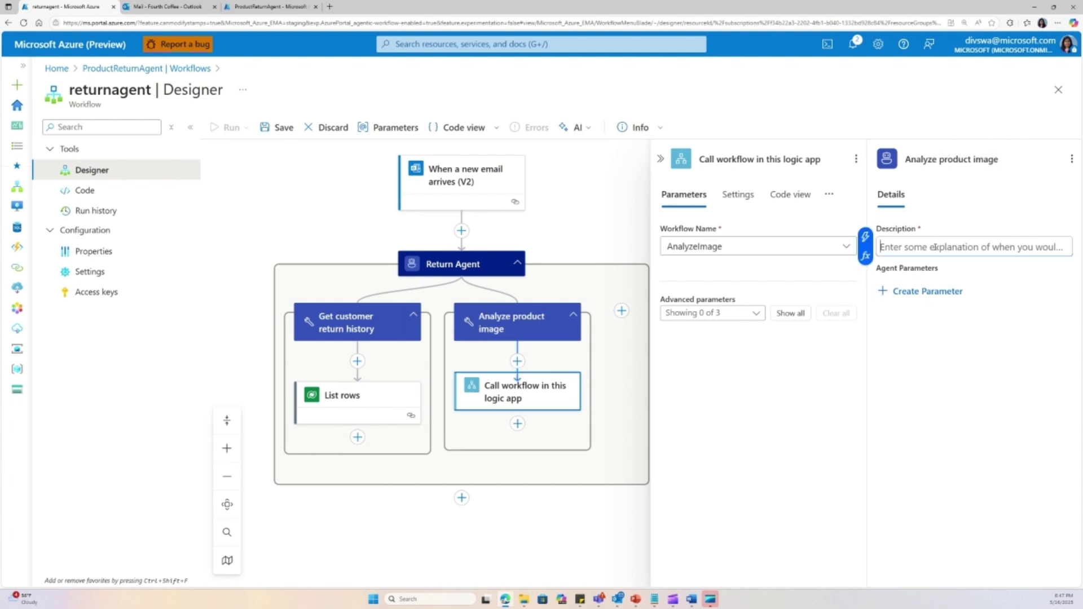
key("ctrl+v")
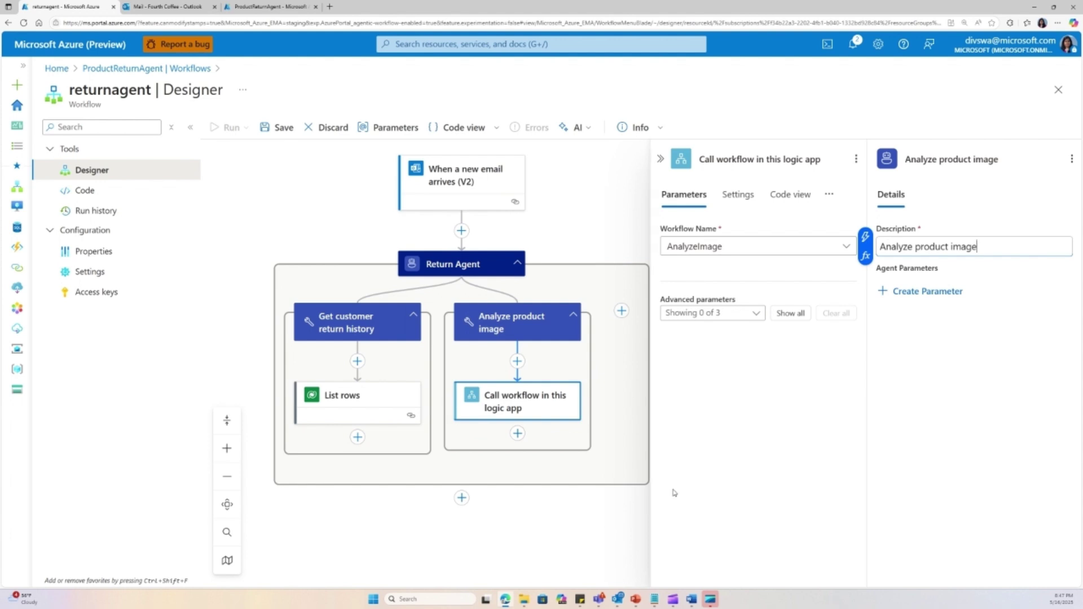
left_click(625, 532)
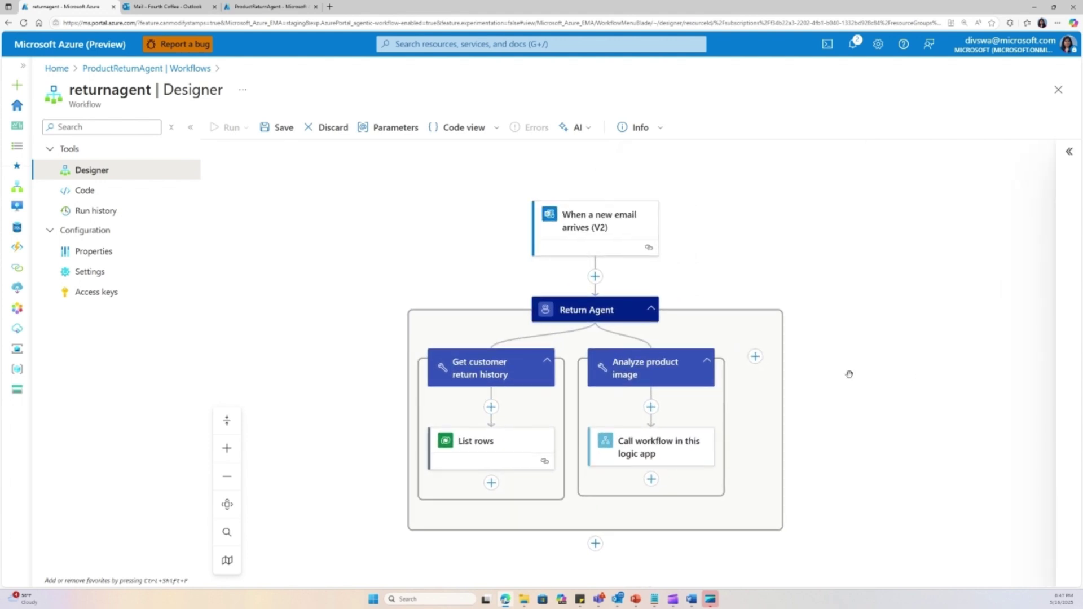
Look through the full list of knowledge source actions offered for another Return Agent tool, without adding one.
left_click(756, 356)
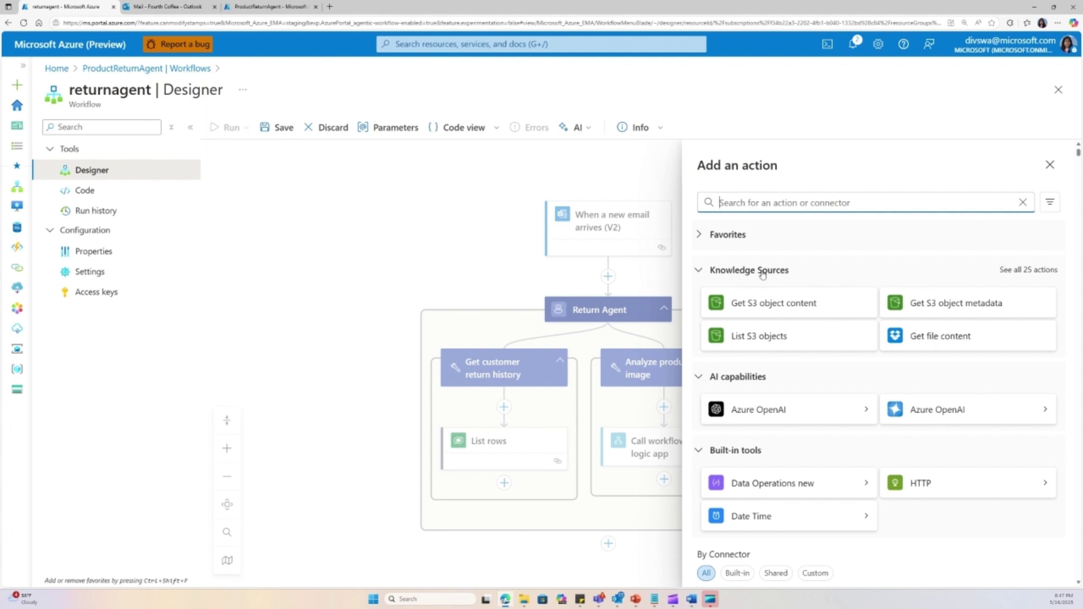
left_click(1016, 270)
scroll(928, 394, "down", 3)
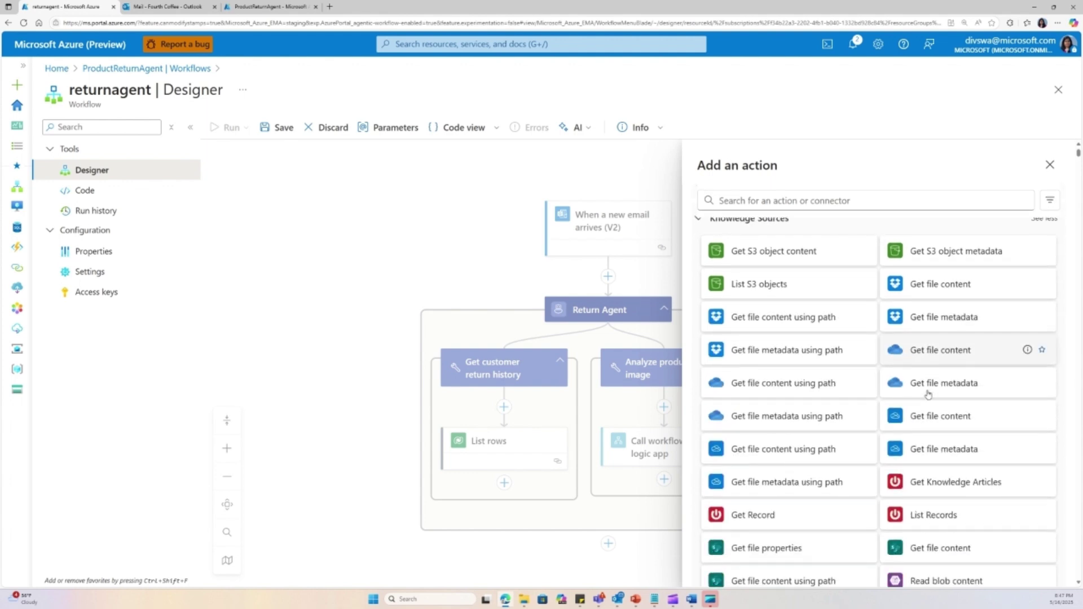
scroll(928, 393, "down", 2)
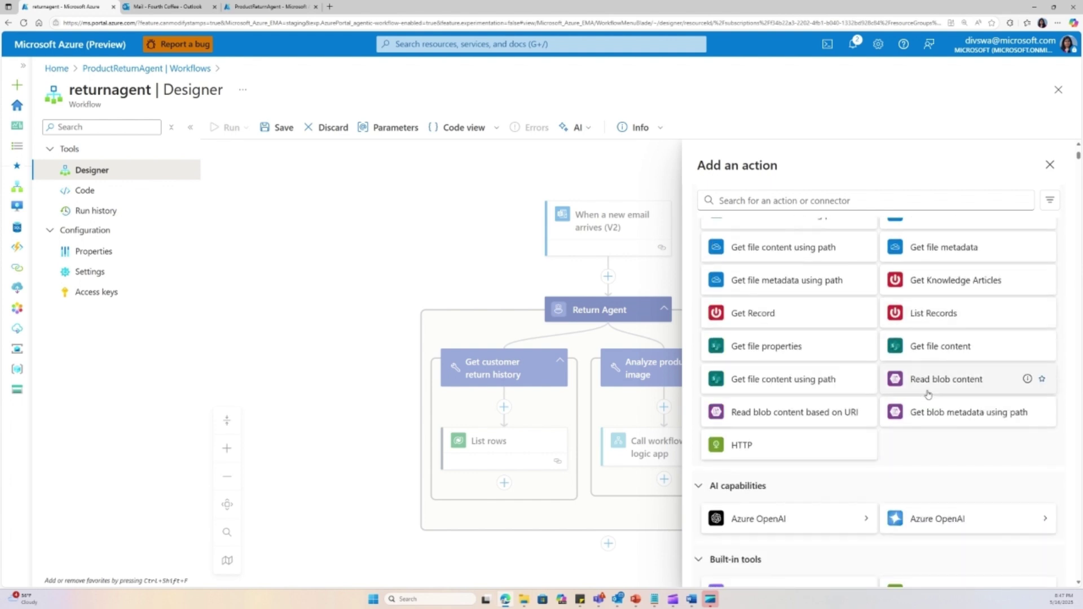
scroll(928, 393, "up", 2)
scroll(927, 394, "up", 3)
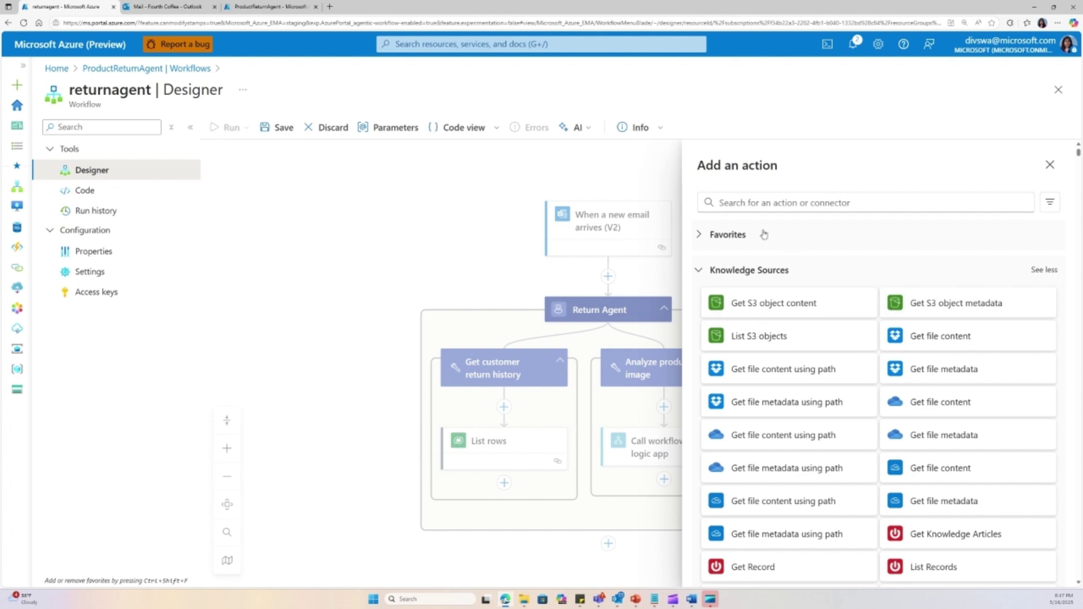
left_click(655, 162)
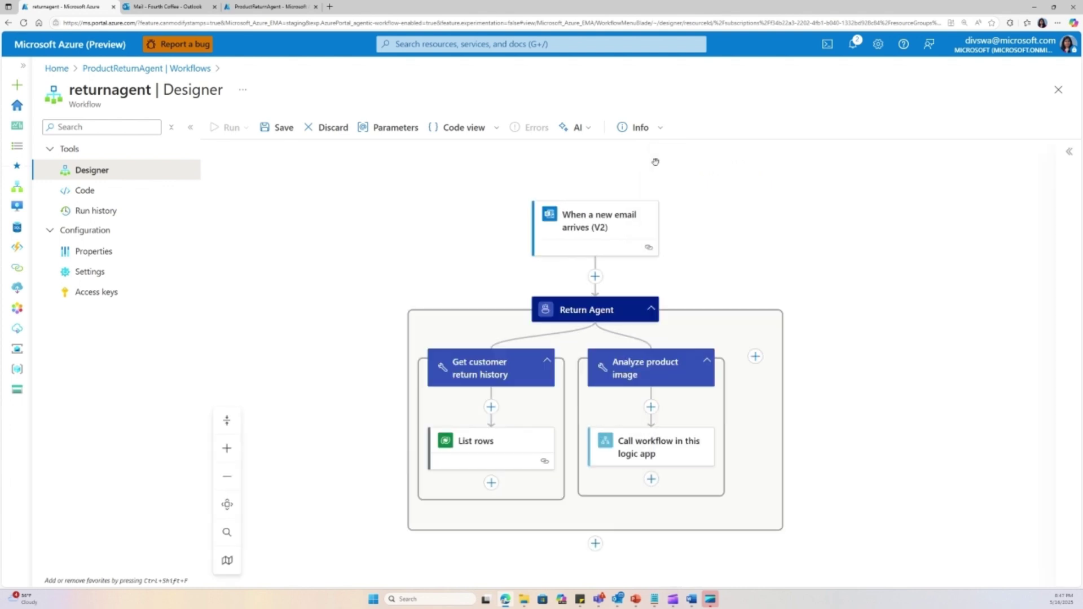
left_click(597, 310)
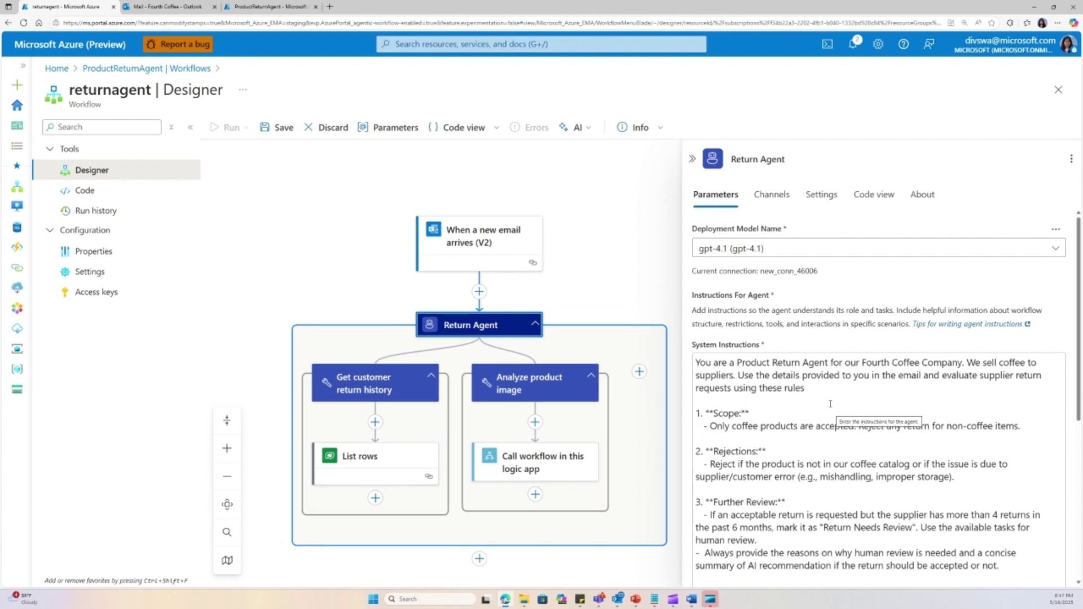
left_click(778, 202)
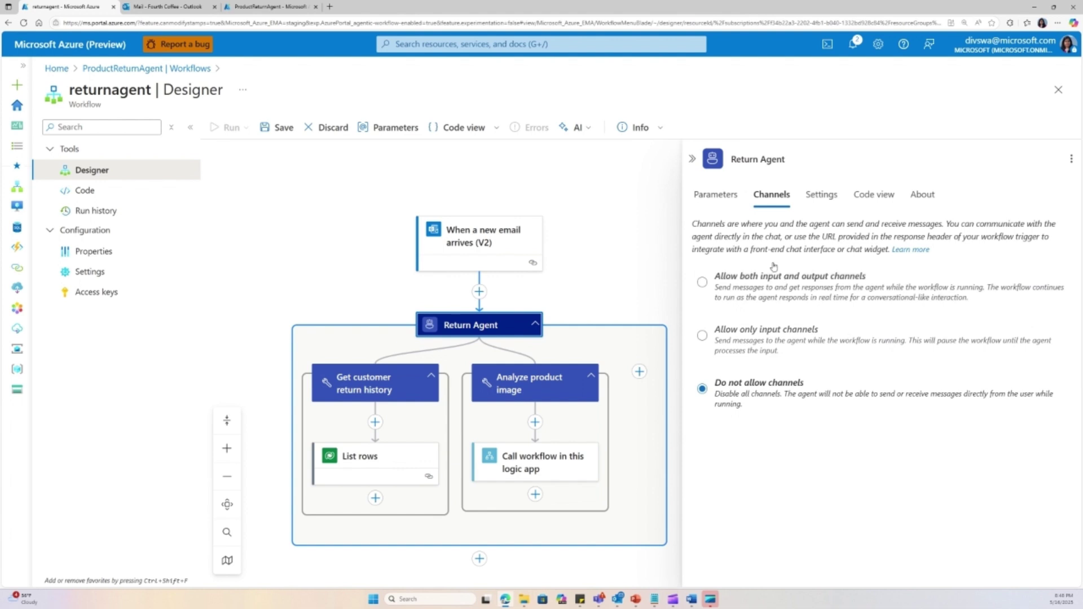
left_click_drag(758, 225, 941, 227)
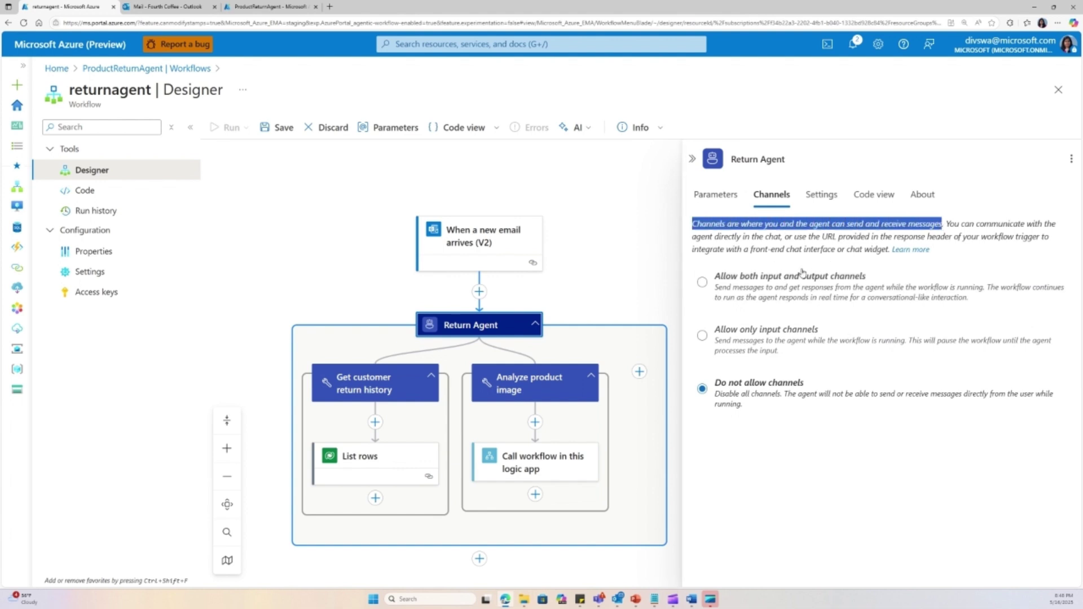
left_click(746, 280)
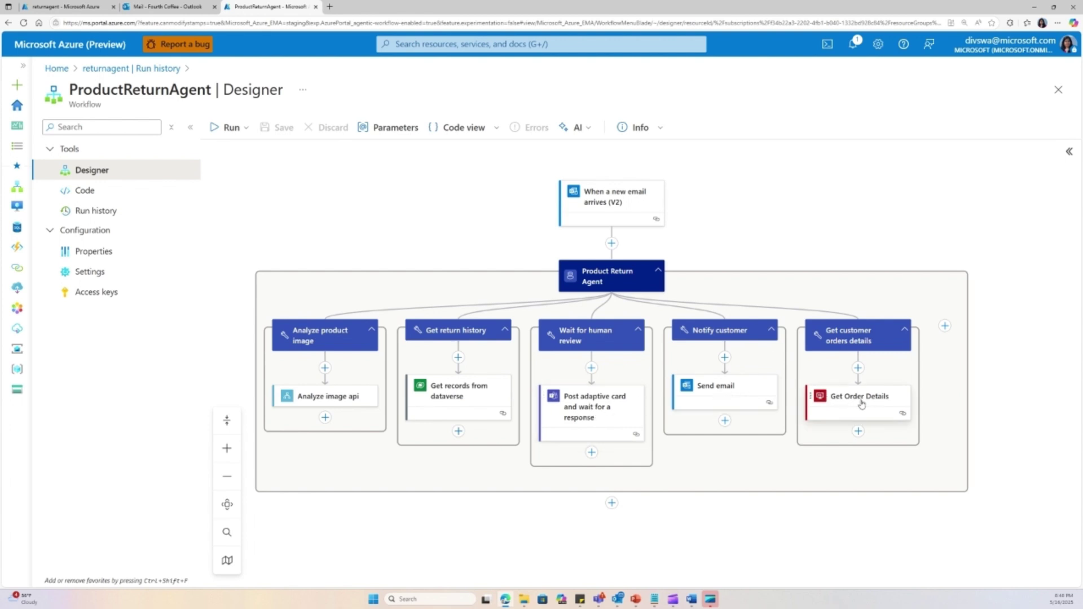
In the ProductReturnAgent workflow, inspect the Send email action and the Notify customer tool's description and supplier_email parameter.
left_click(724, 393)
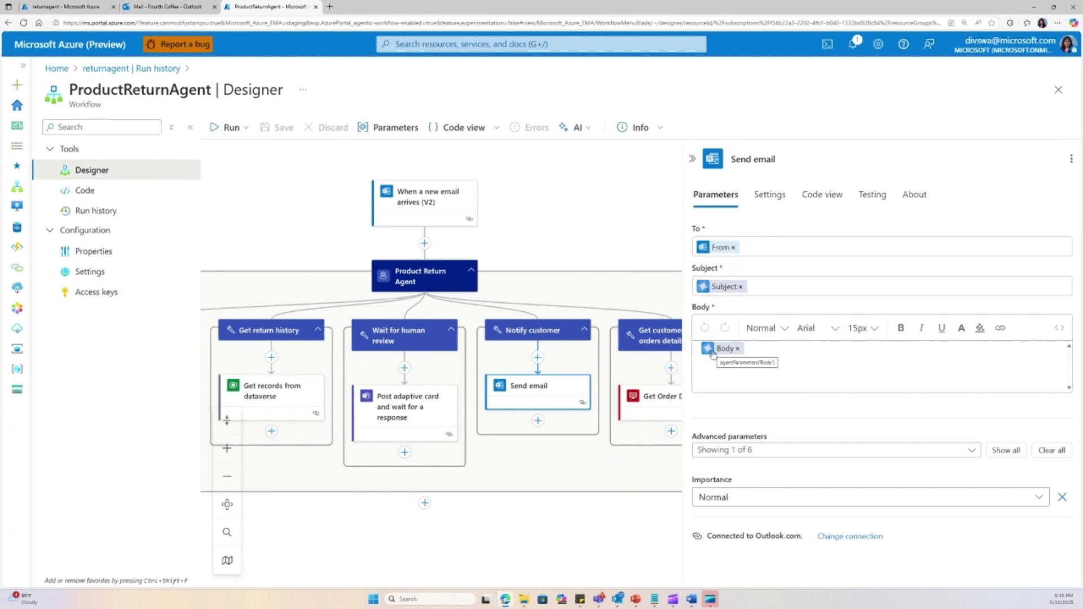
left_click(537, 334)
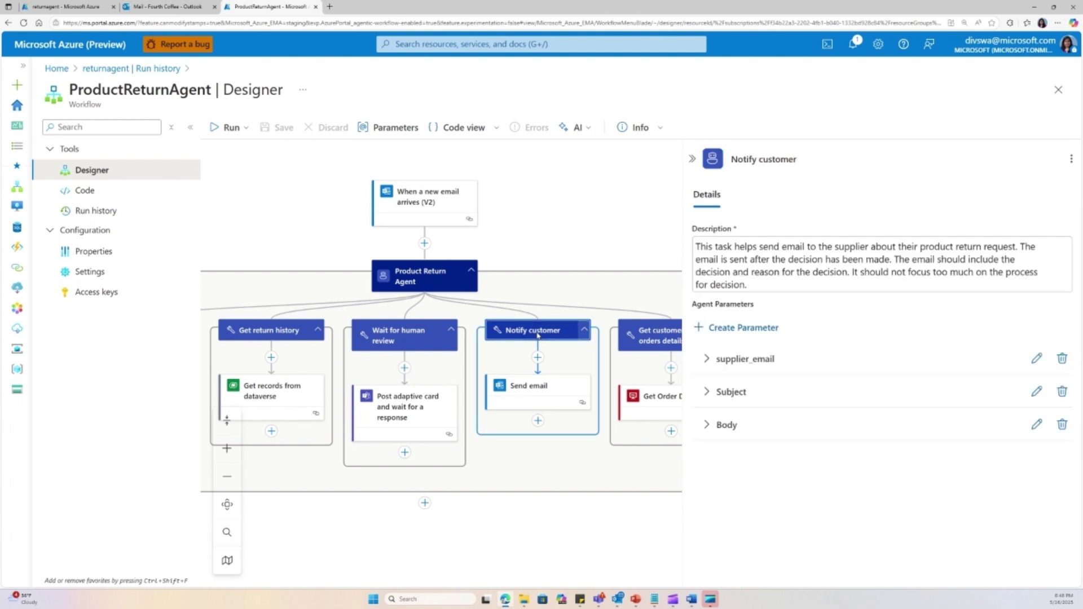
left_click(709, 360)
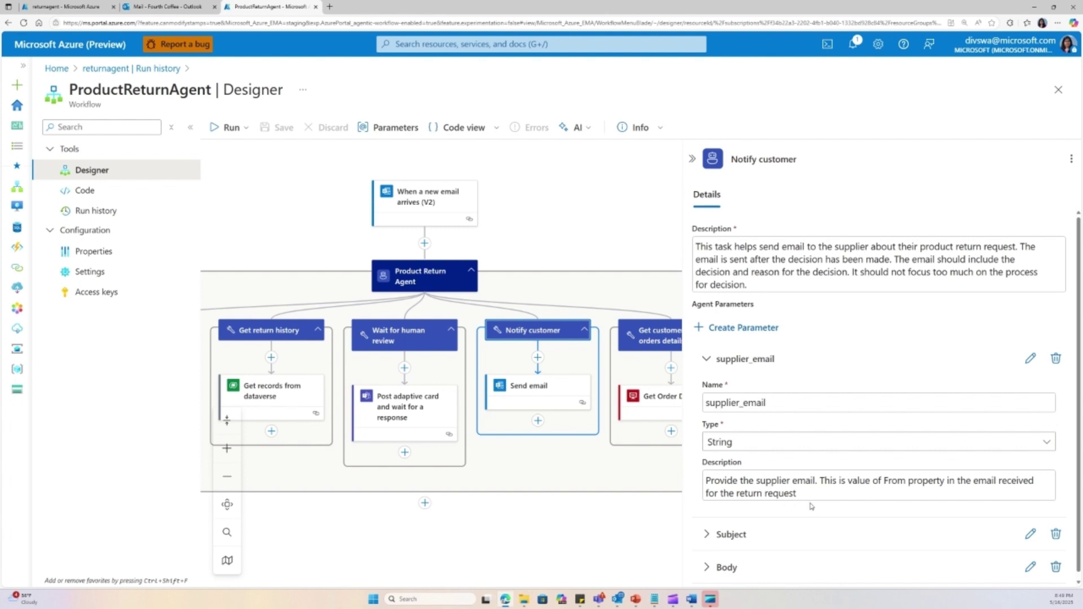
Replace the Send email body with a newly created String agent parameter named Body, described as "The body of the mail".
left_click(555, 395)
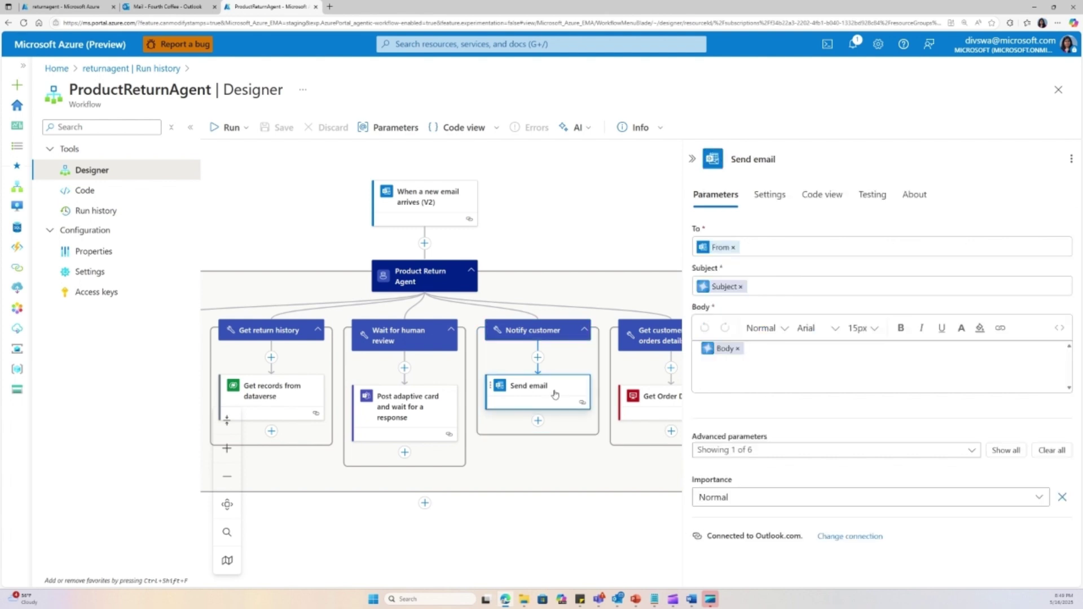
left_click(737, 349)
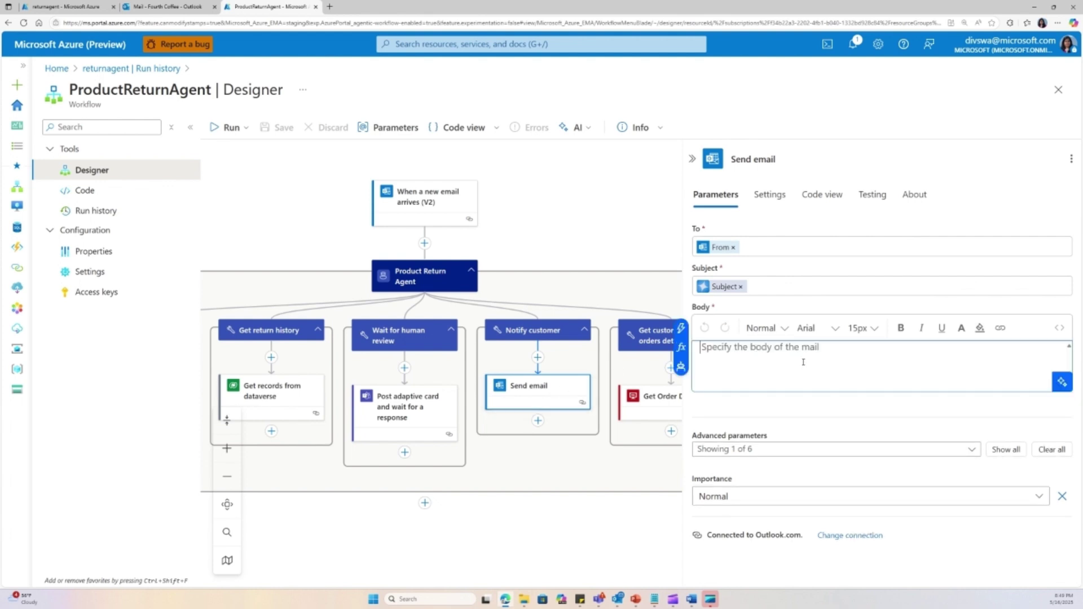
left_click(1064, 384)
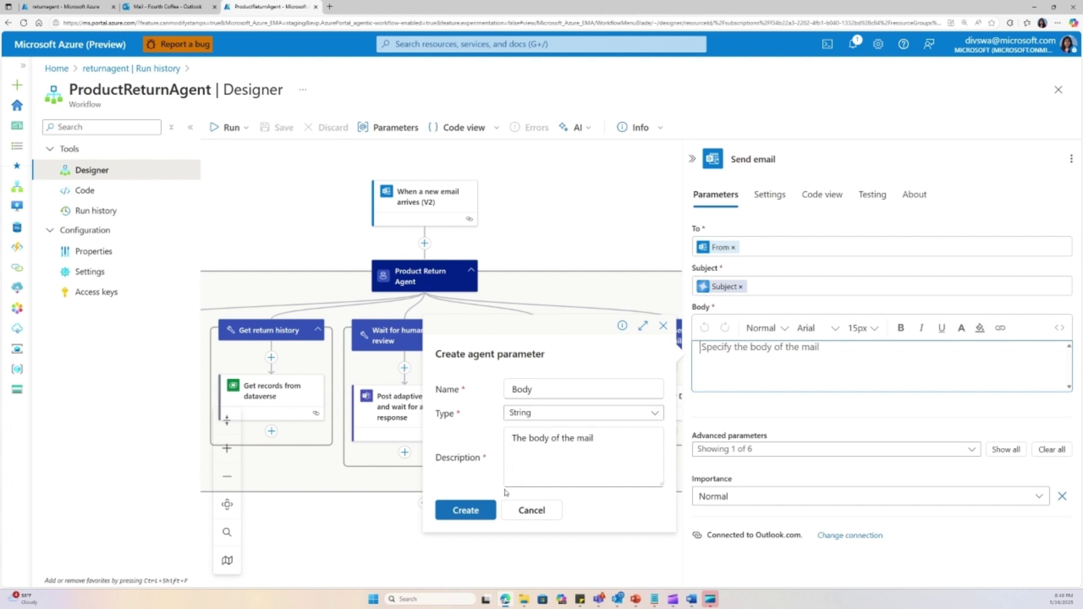
left_click(473, 511)
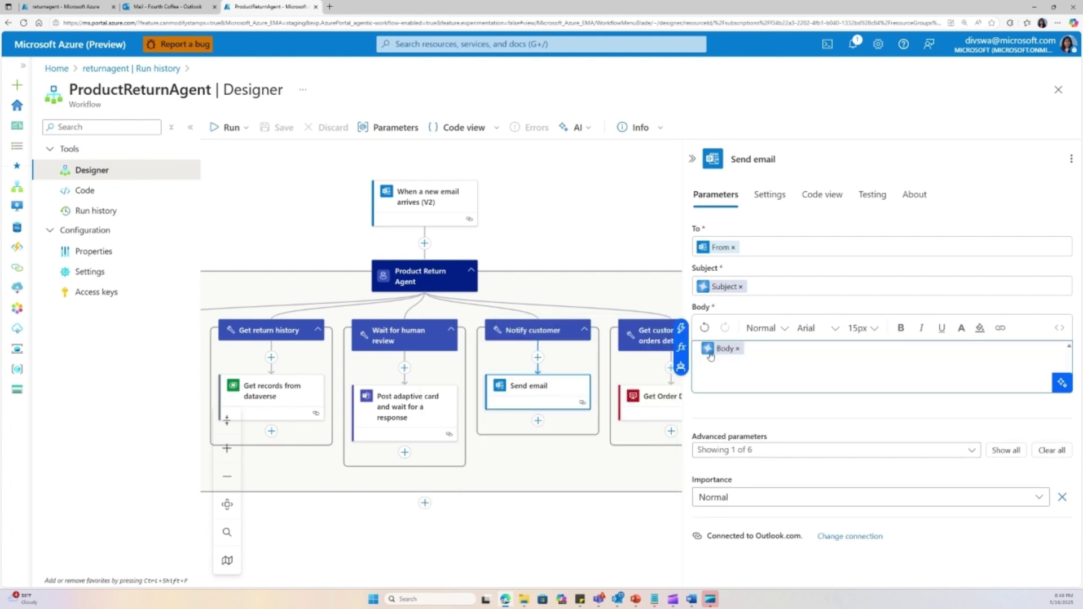
left_click(579, 532)
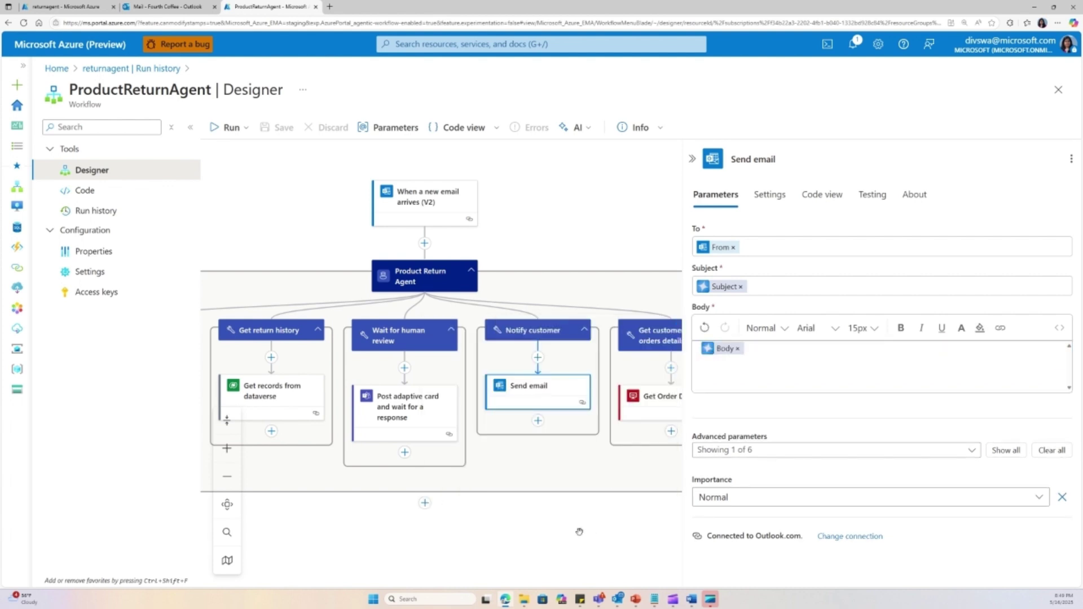
Read the agent chat of the ProductReturnAgent run, from the system instructions through to the return decision and reason.
left_click_drag(733, 219, 729, 228)
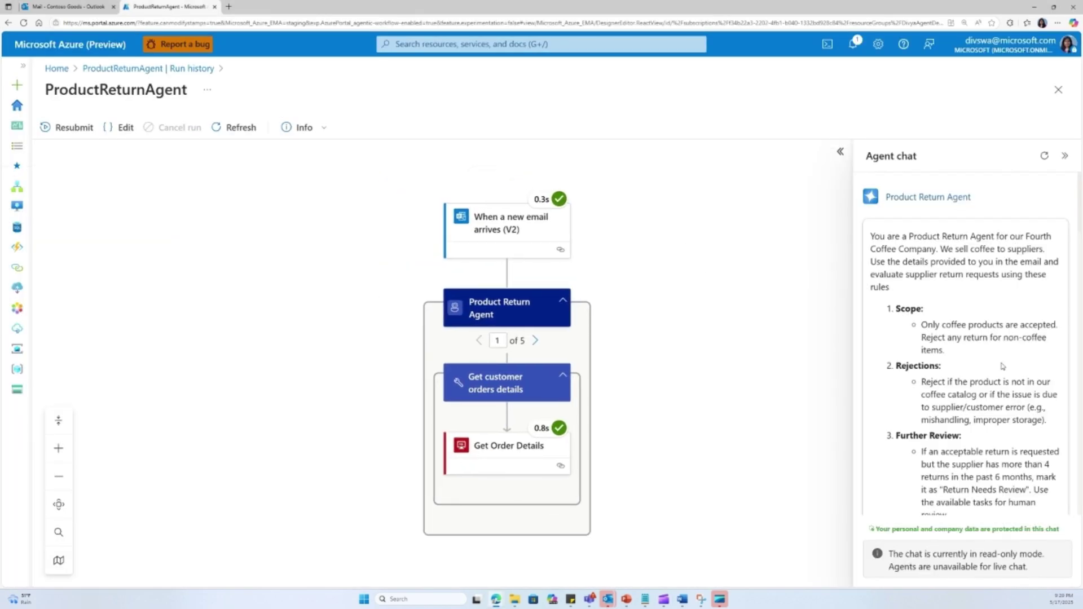
scroll(1002, 366, "down", 1)
scroll(1002, 366, "down", 15)
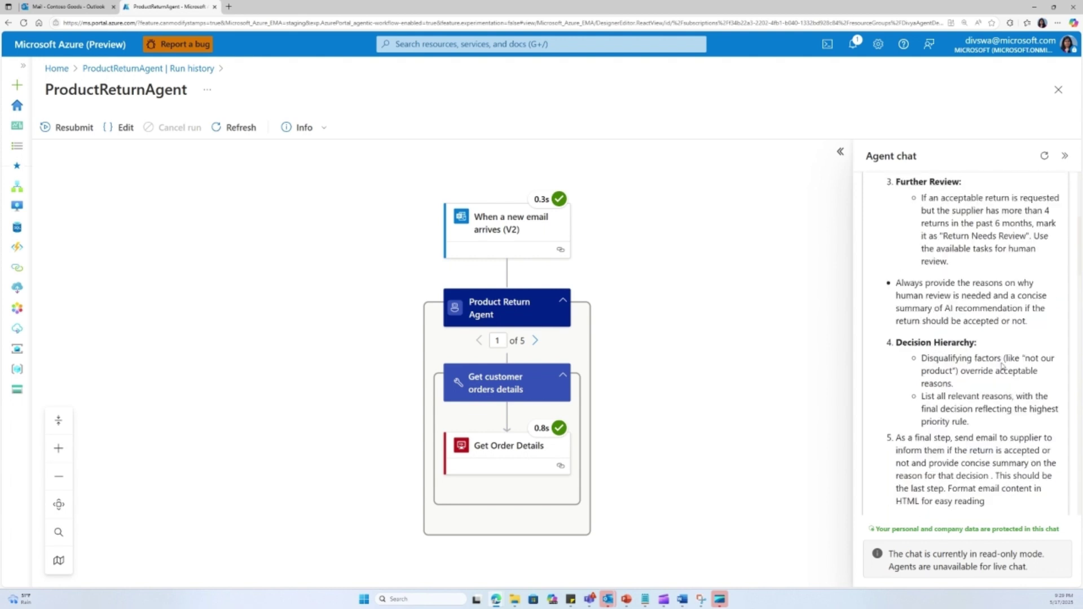
scroll(1002, 366, "down", 10)
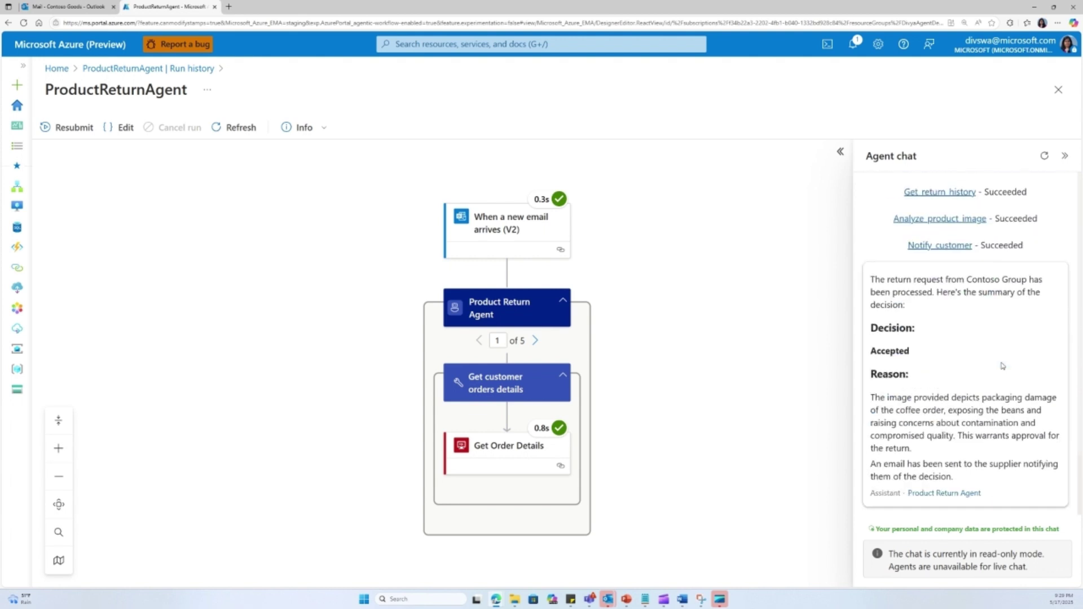
Open the Get customer orders details call from the agent chat and examine the inputs and outputs of Get Order Details.
scroll(996, 369, "up", 5)
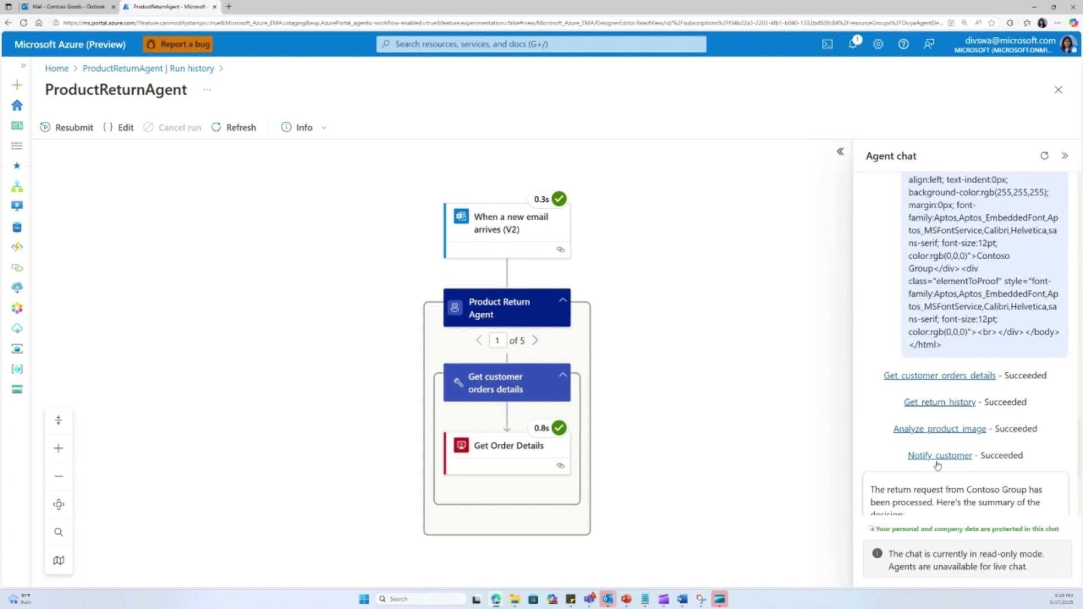
left_click(952, 377)
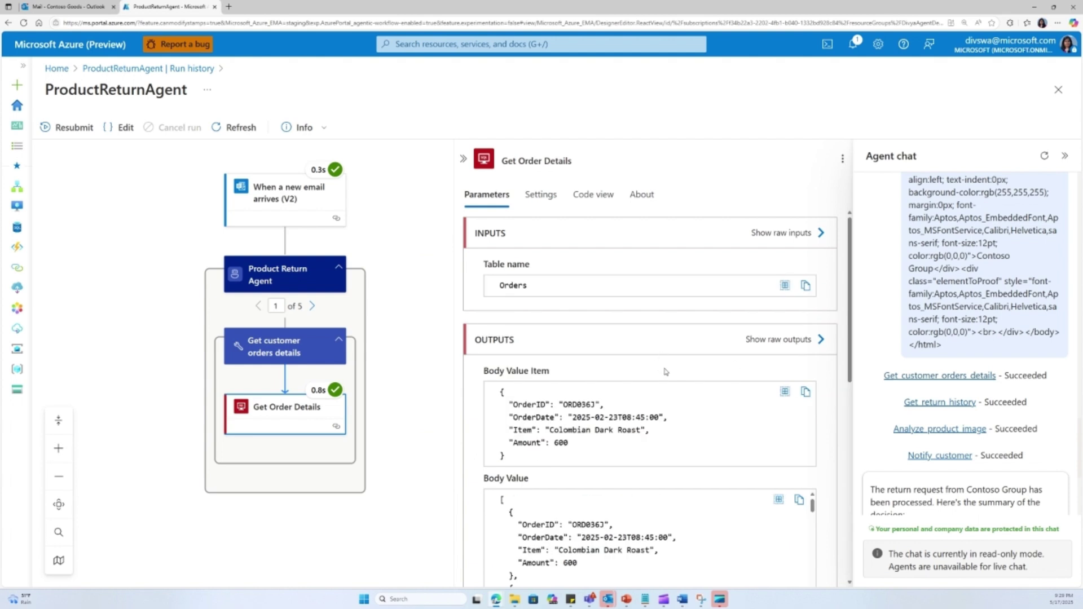
scroll(661, 444, "down", 5)
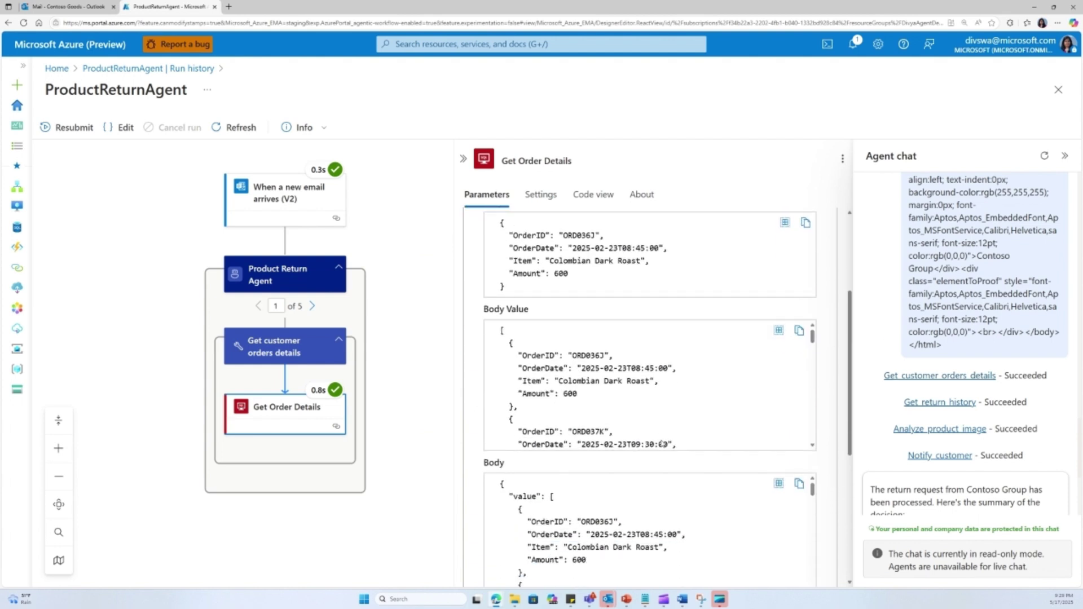
Open the Analyze product image call from the agent chat and examine the inputs and outputs of Analyze image api.
scroll(996, 465, "down", 2)
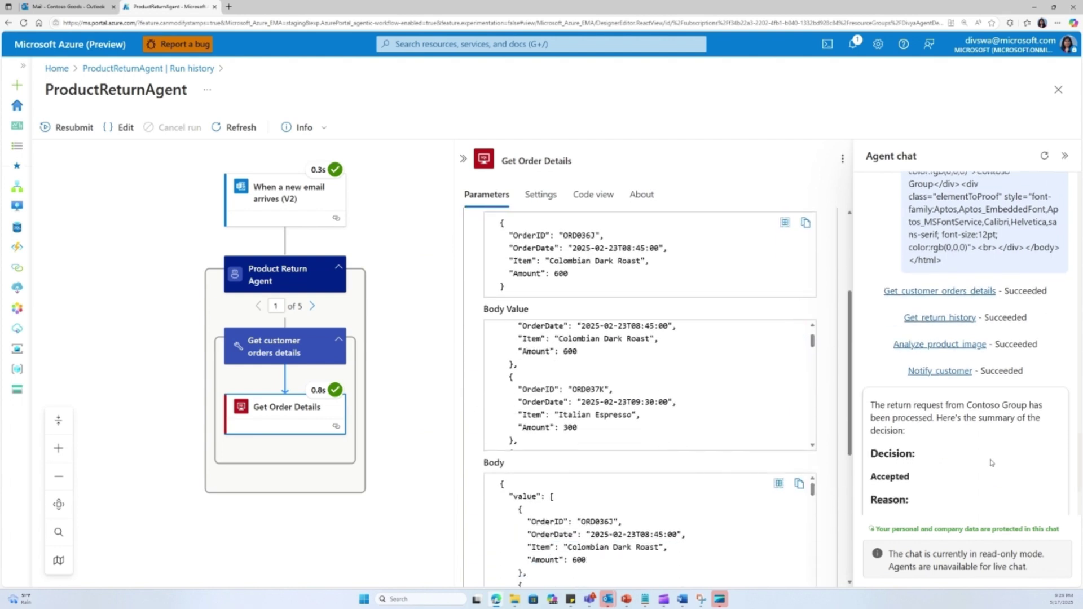
left_click(953, 346)
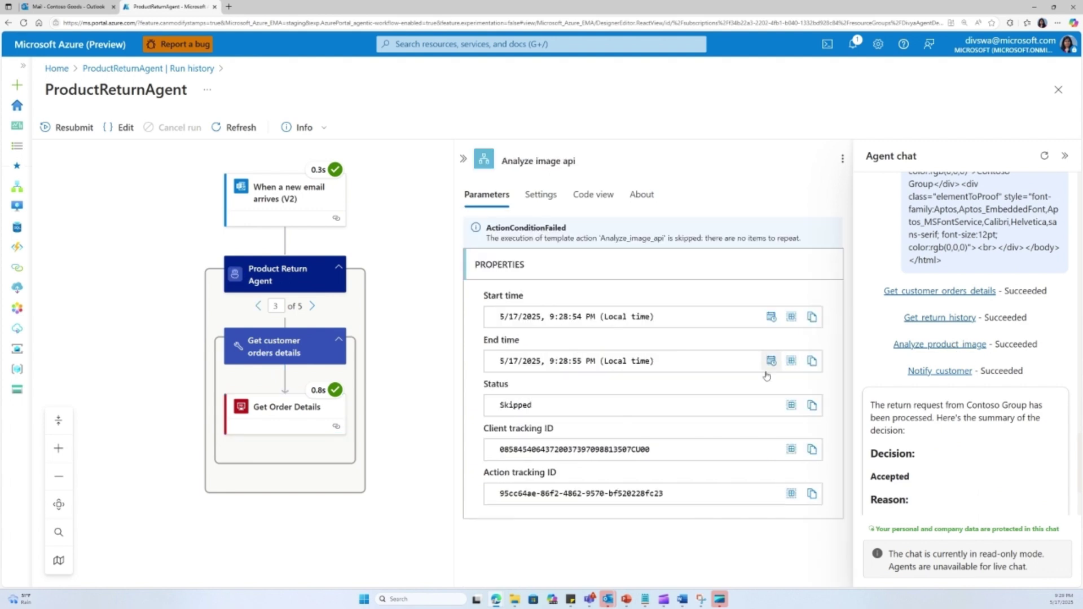
scroll(754, 416, "down", 3)
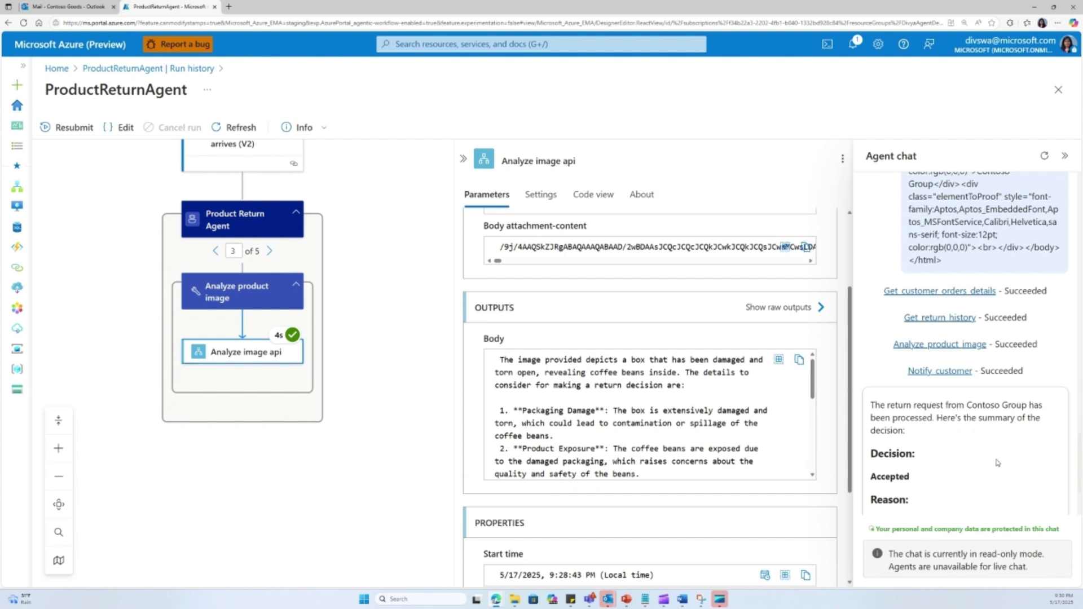
Read the decision and reason in the agent chat's closing summary of the Contoso Group return request.
scroll(998, 461, "down", 1)
scroll(997, 461, "down", 2)
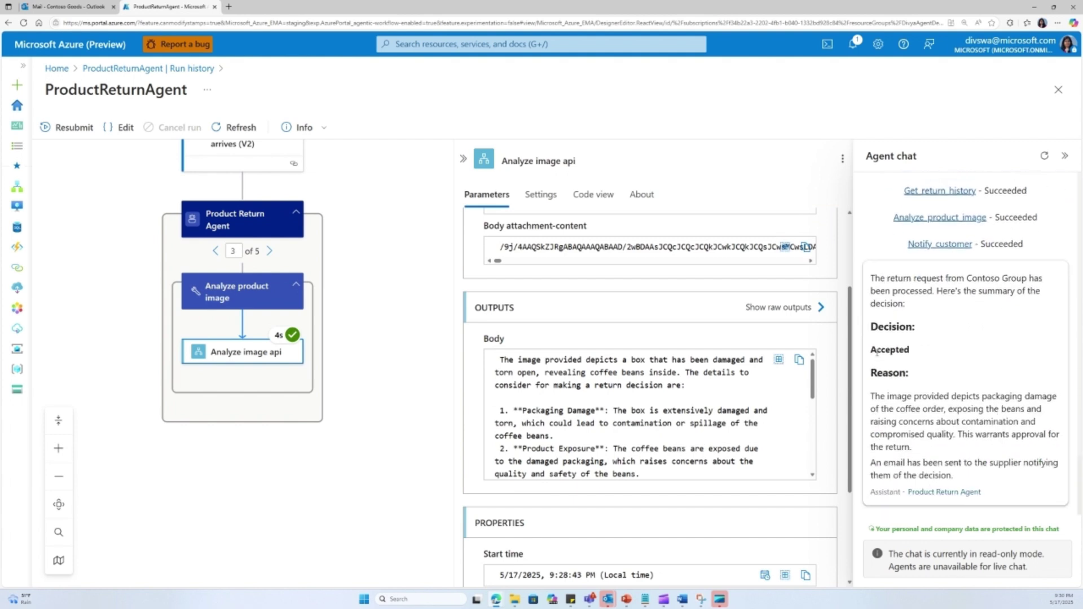
left_click_drag(872, 350, 918, 352)
left_click(957, 367)
left_click_drag(872, 396, 939, 454)
left_click(970, 433)
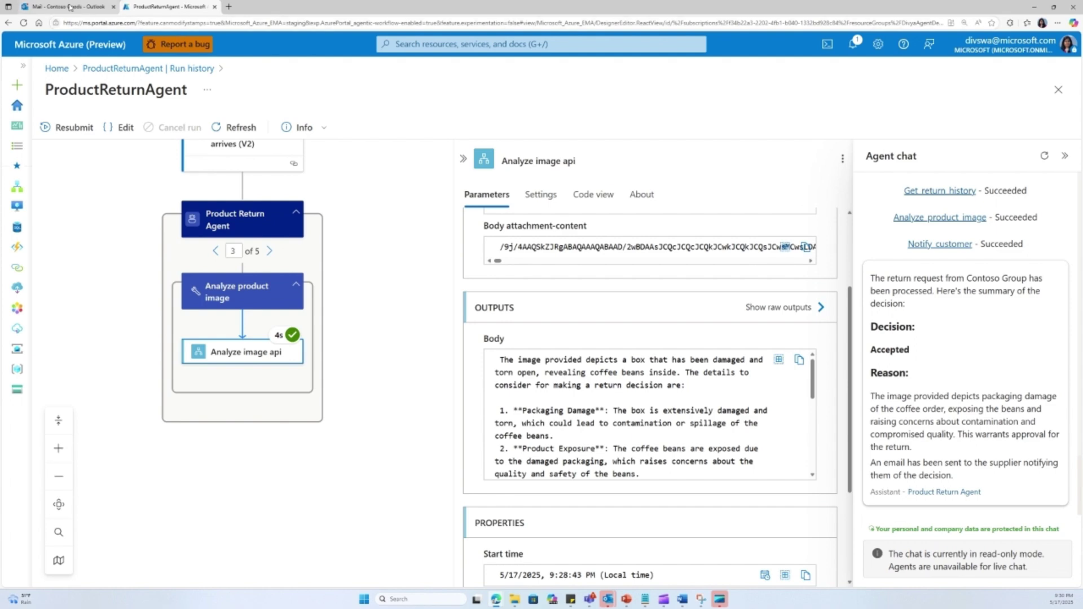
Switch to the Contoso Outlook inbox and read the "Return Request Update: Accepted" email from FourthCoffee Returns in an enlarged reading pane.
left_click(99, 7)
left_click(74, 158)
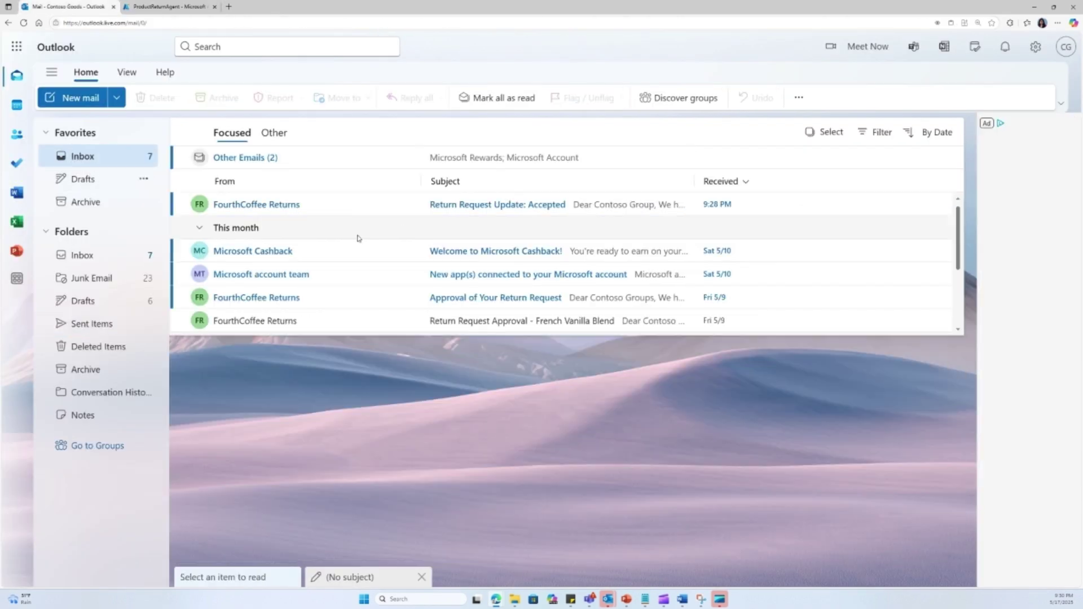
left_click(522, 207)
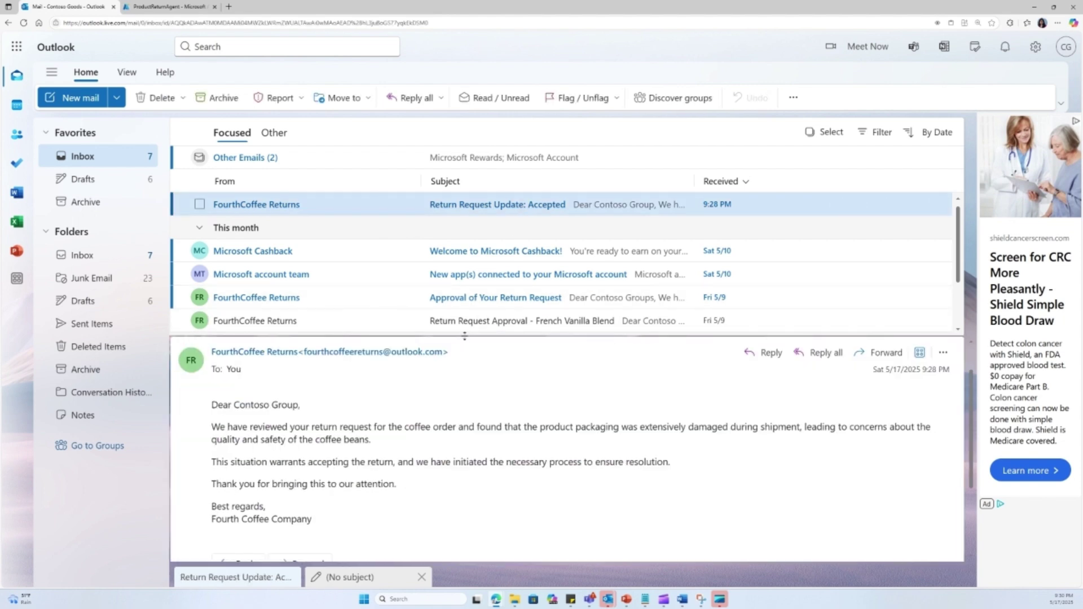
left_click_drag(465, 336, 479, 221)
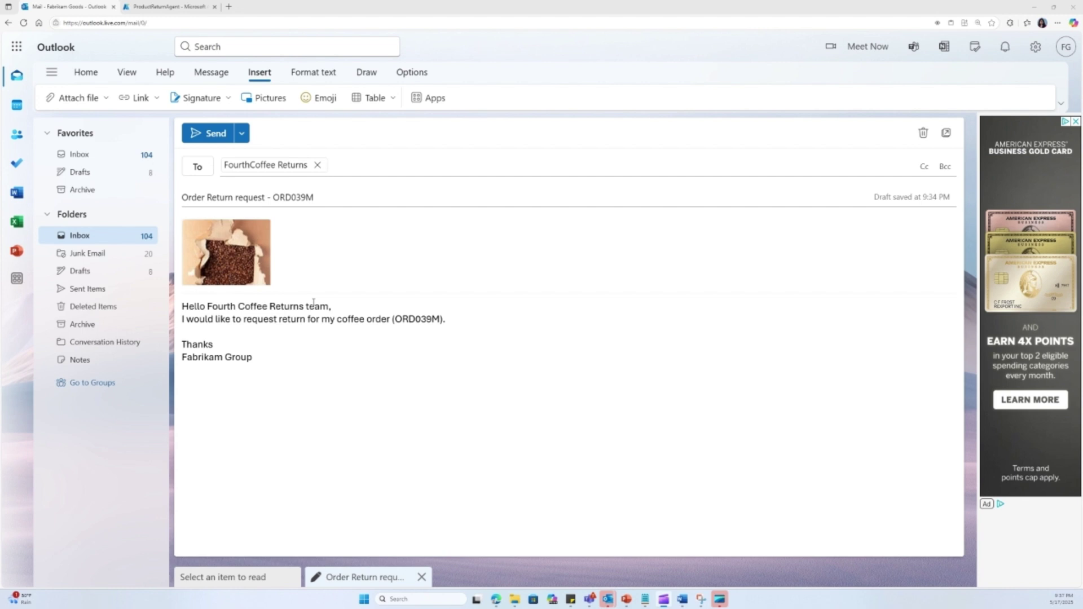
Send Fabrikam Group's order return request to FourthCoffee Returns, and inspect the Wait for human review stage of the newest ProductReturnAgent run.
left_click(209, 133)
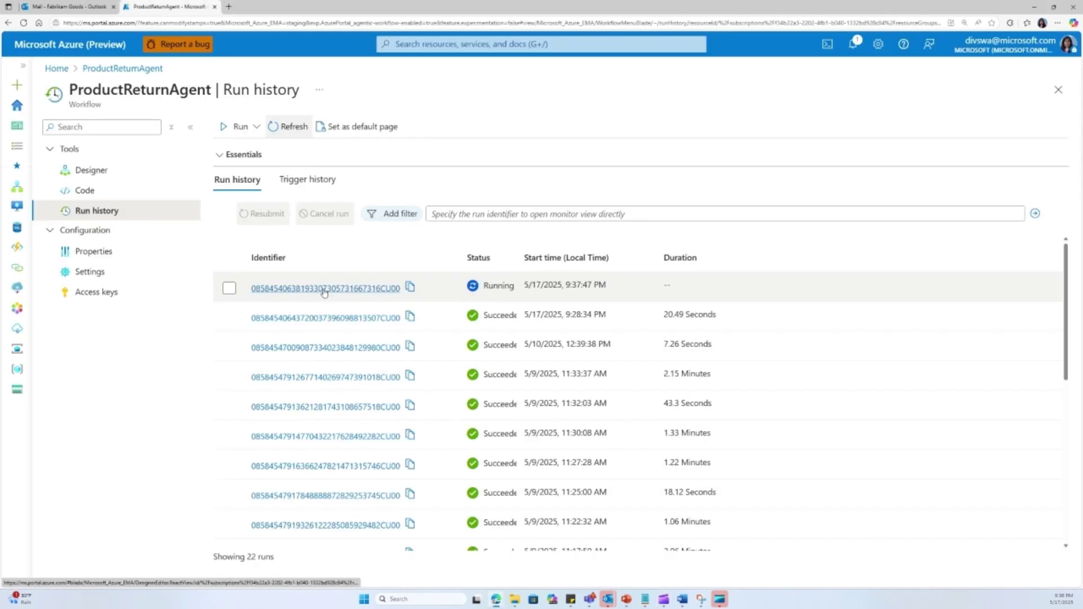
left_click(323, 292)
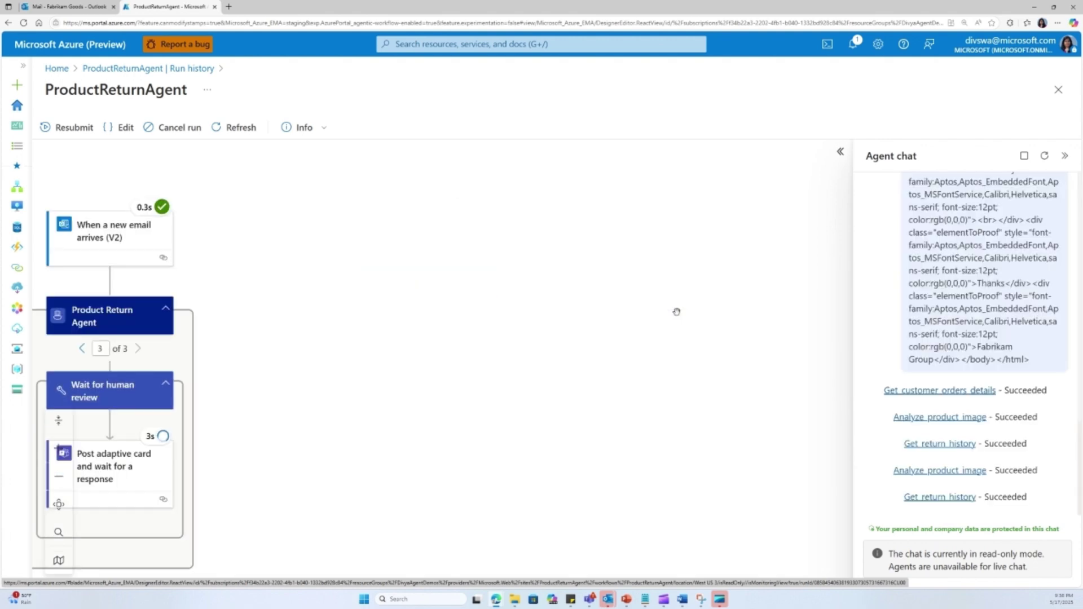
left_click_drag(504, 304, 782, 295)
left_click_drag(715, 303, 743, 298)
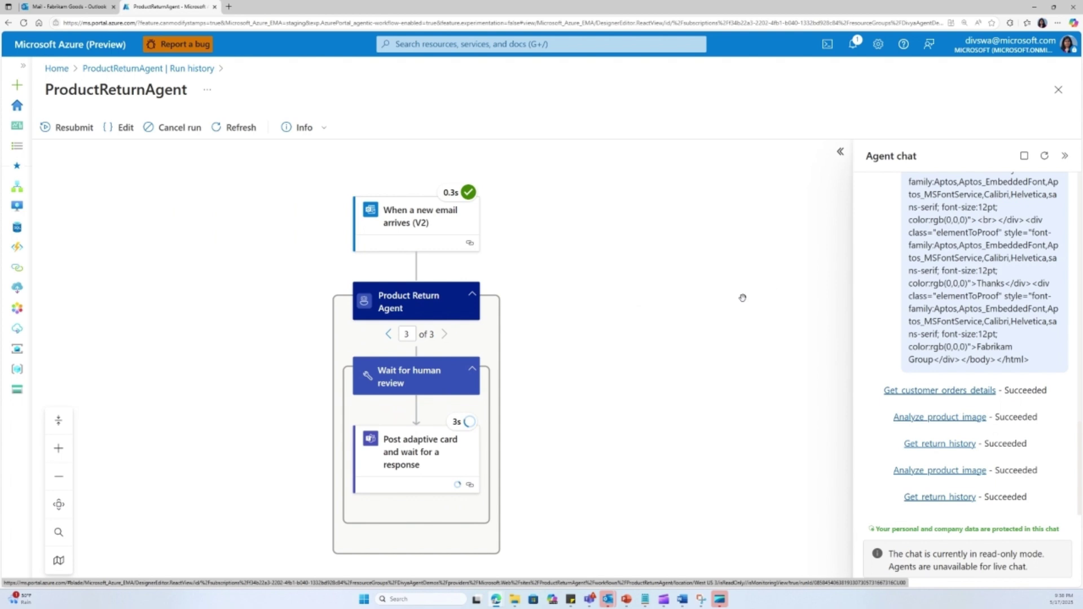
left_click_drag(645, 324, 681, 320)
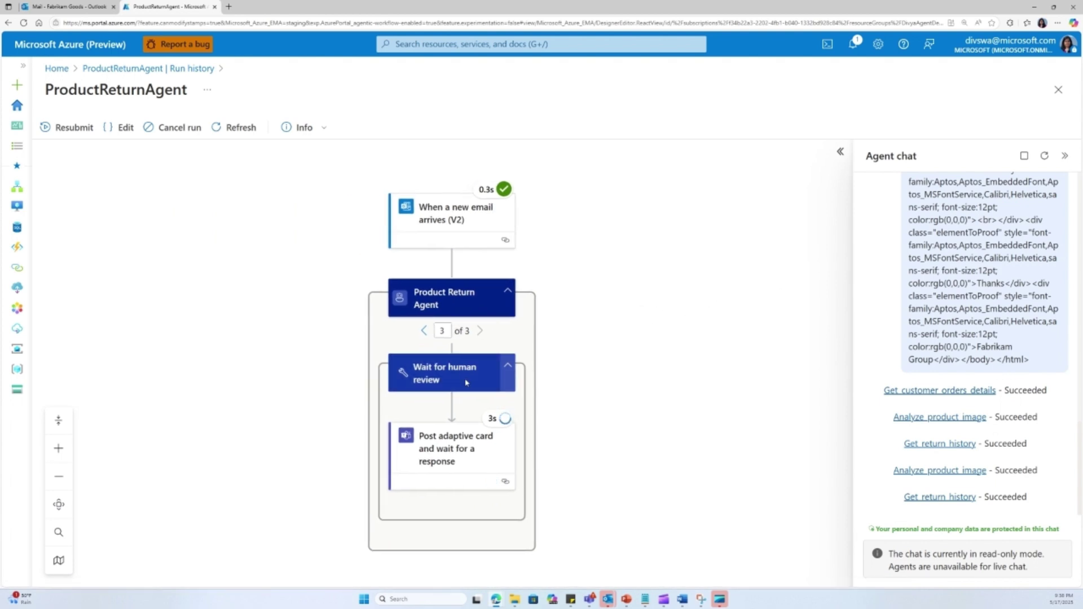
mouse_move(491, 424)
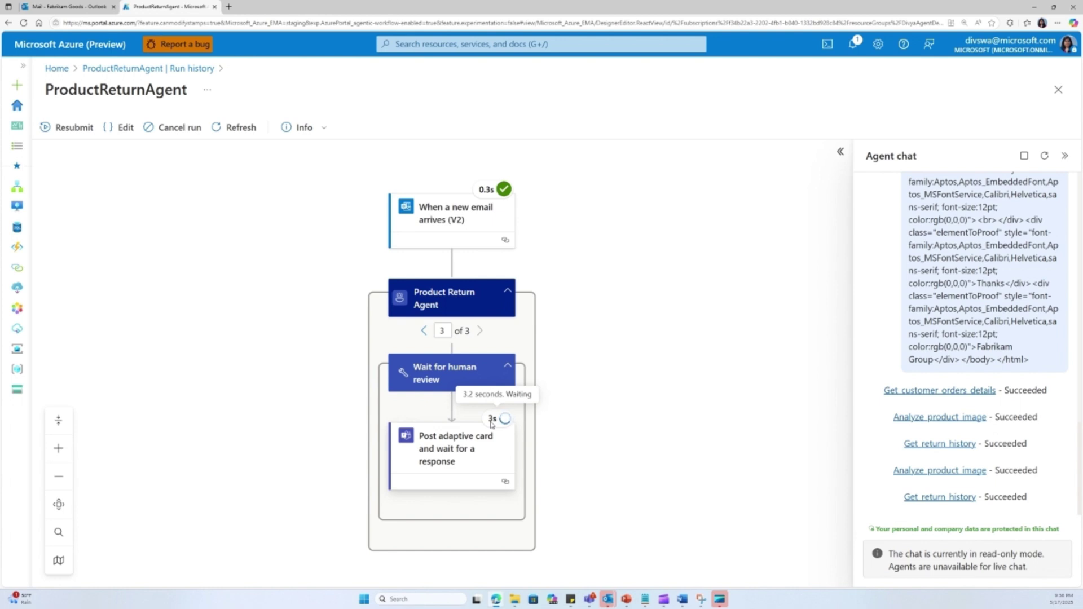
Switch to Teams, read the AI summary on the Fabrikam Group review card in the Test channel, and approve the return.
mouse_move(590, 602)
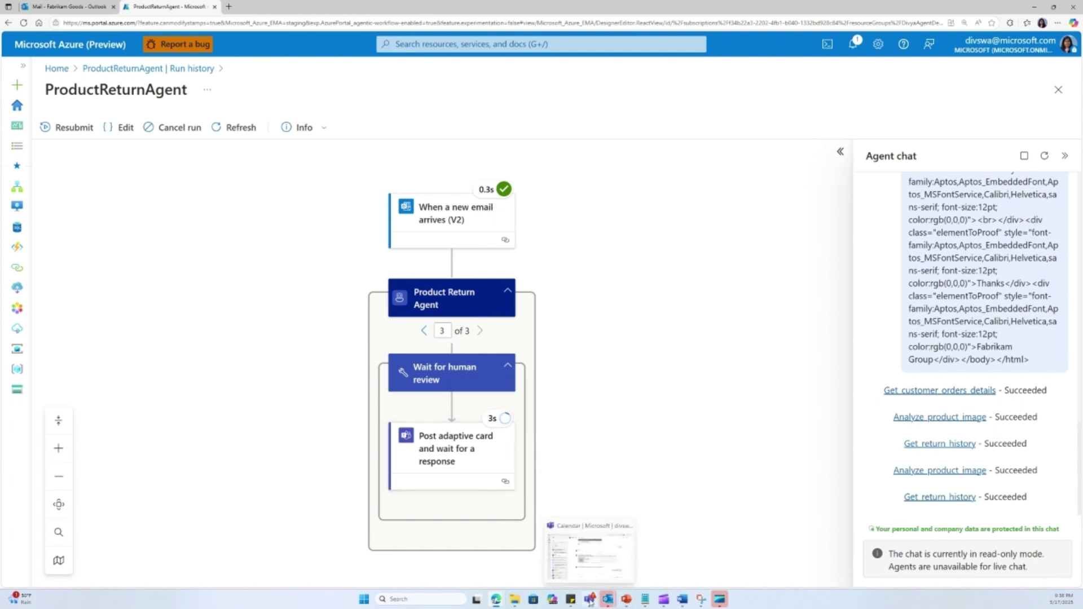
left_click(599, 578)
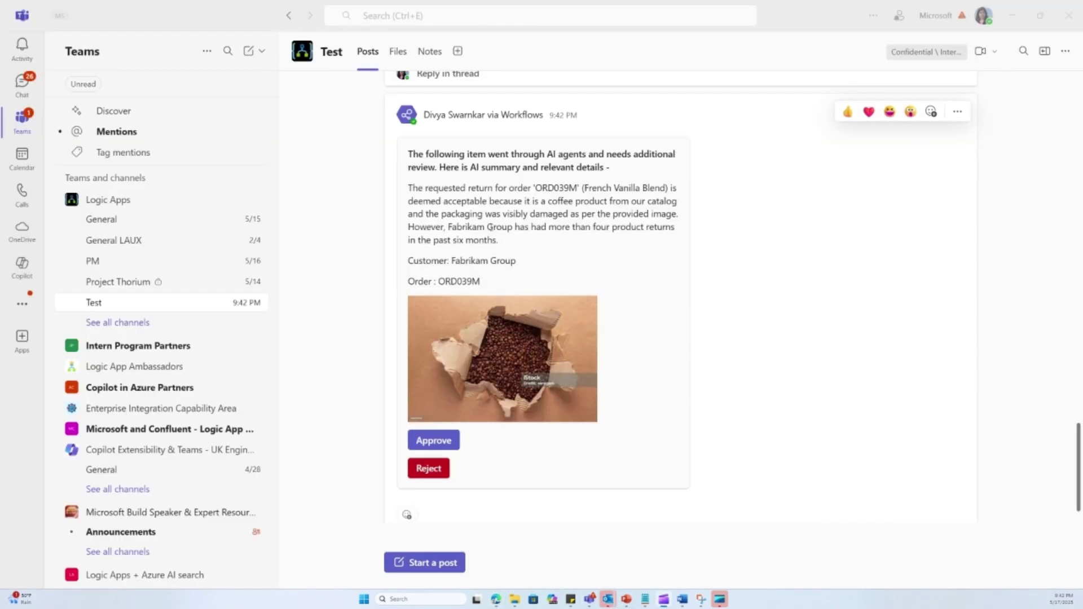
left_click_drag(489, 227, 496, 241)
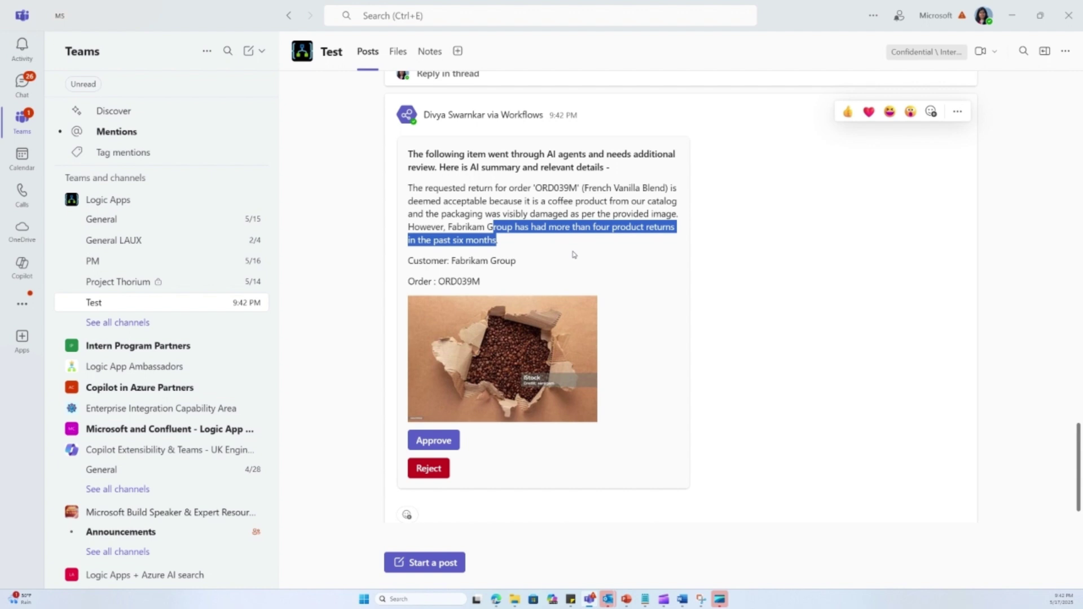
left_click(754, 316)
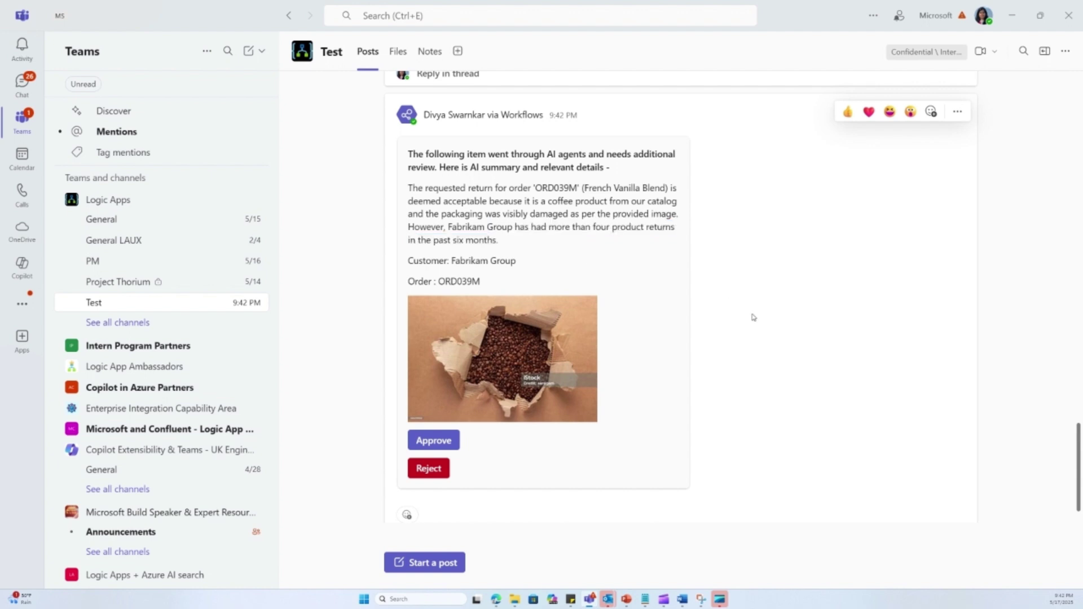
left_click(434, 445)
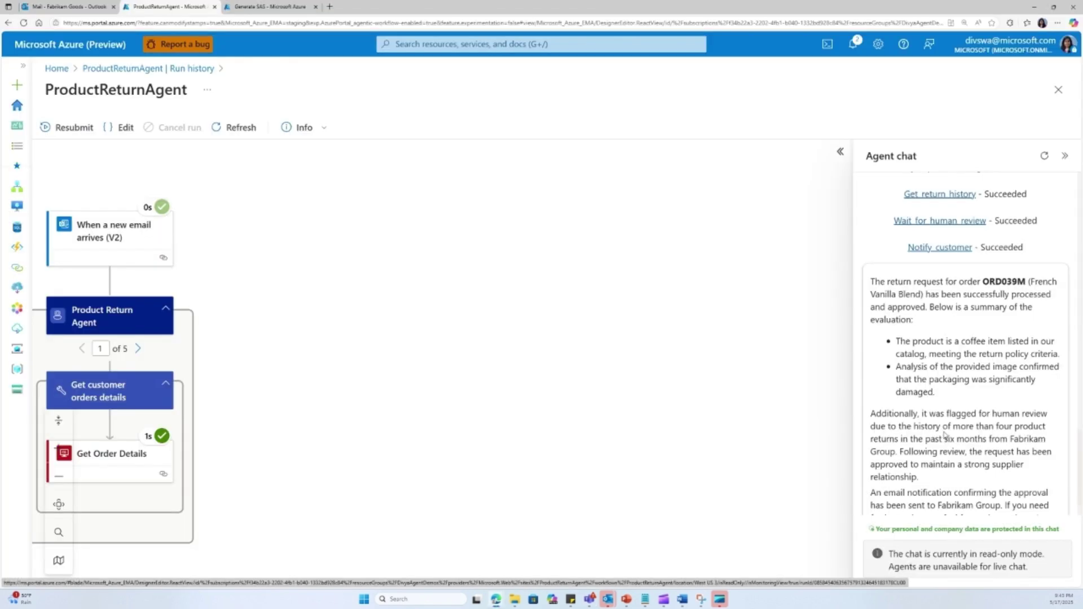
Review the tool calls and final evaluation summary in the agent chat of the human-reviewed ProductReturnAgent run.
scroll(945, 434, "down", 1)
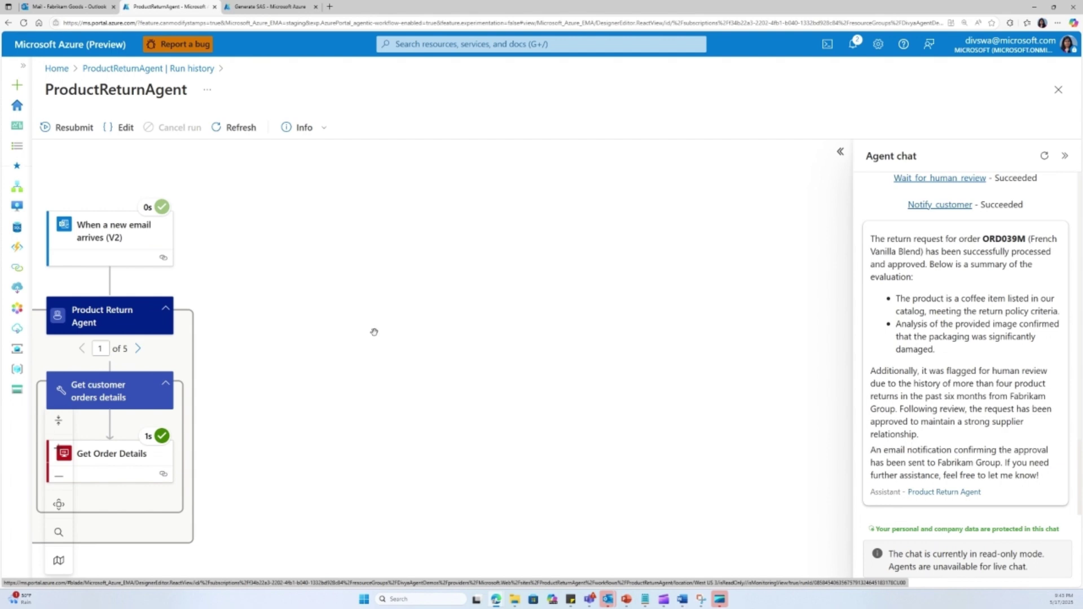
left_click_drag(375, 332, 793, 329)
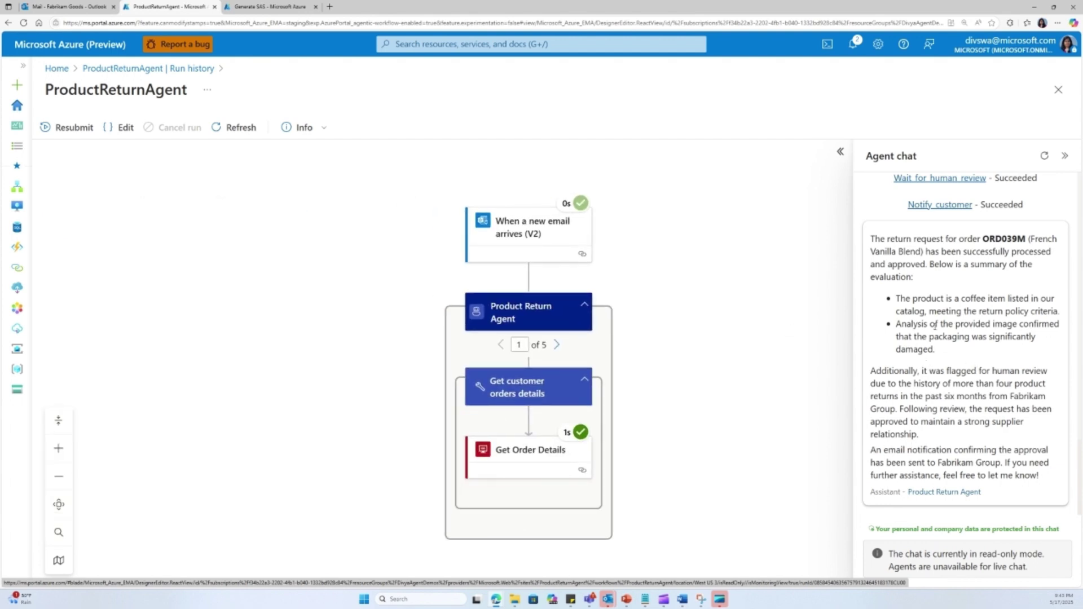
scroll(920, 336, "up", 4)
scroll(920, 337, "down", 2)
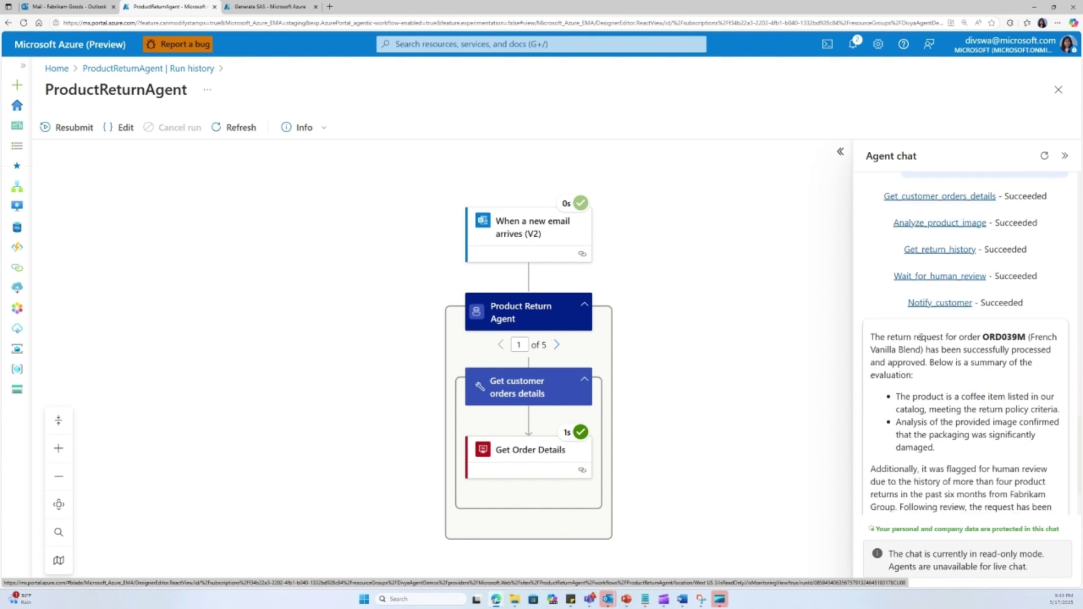